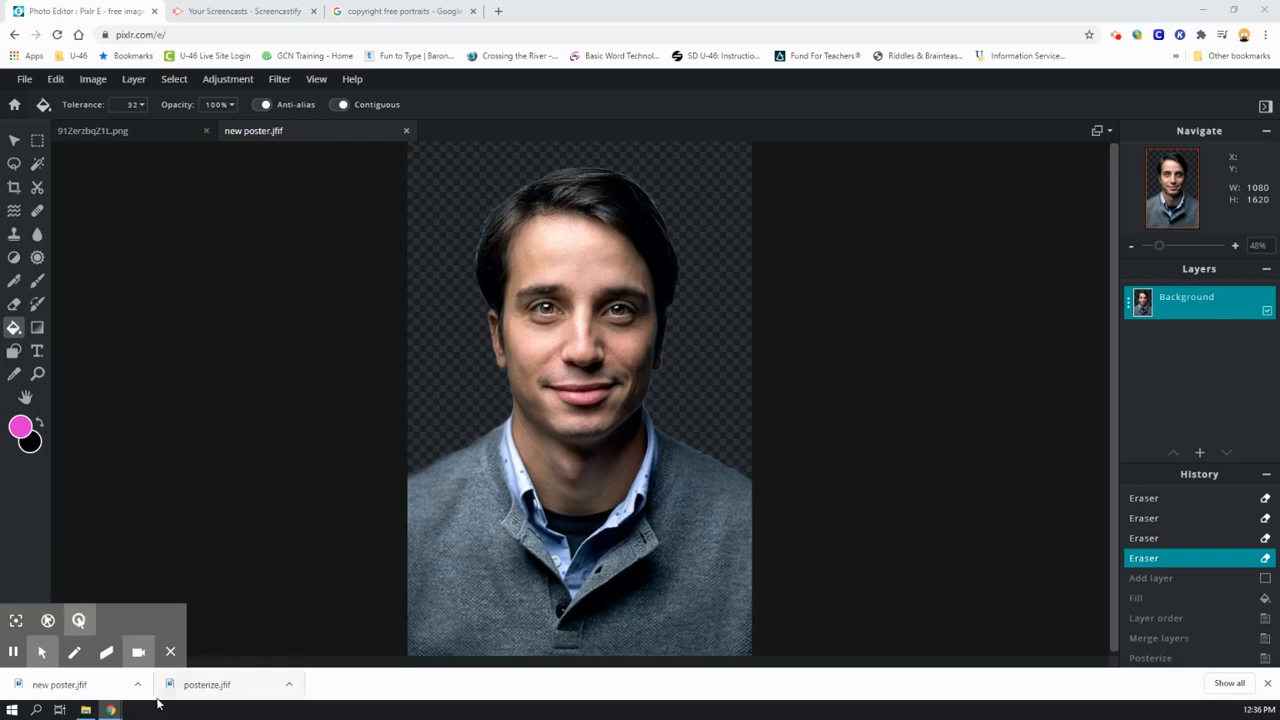
- Open the original new poster.jfif from the pixlr folder in Photos and compare it side by side with the cut-out portrait
{"action": "mouse_move", "coordinate": [88, 710]}
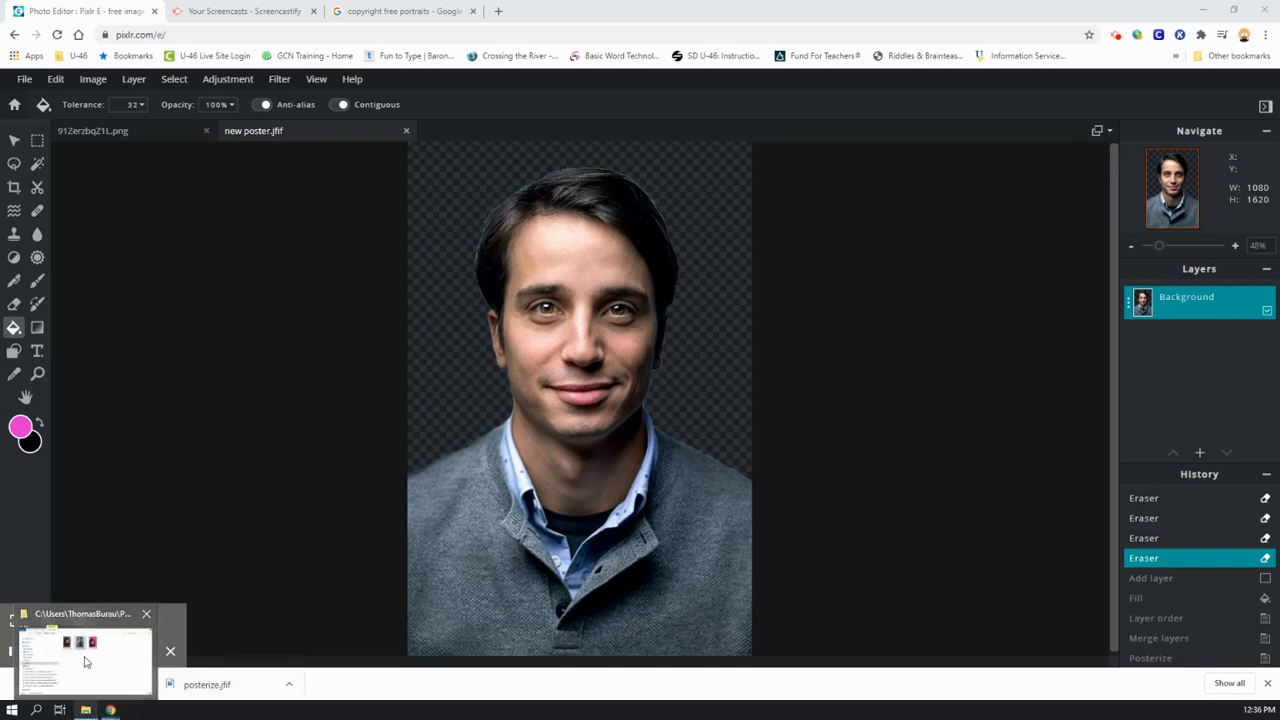
{"action": "left_click", "coordinate": [86, 661]}
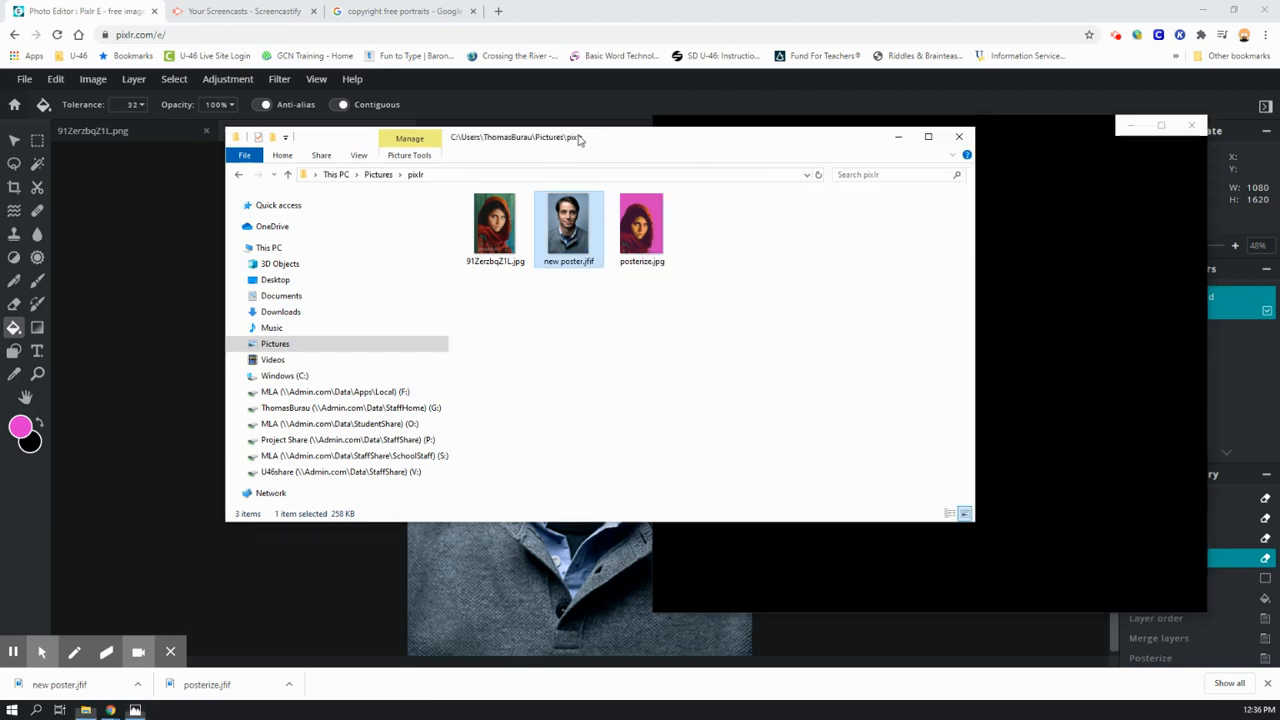
{"action": "left_click", "coordinate": [898, 136]}
{"action": "left_click_drag", "start_coordinate": [1047, 133], "coordinate": [1151, 106]}
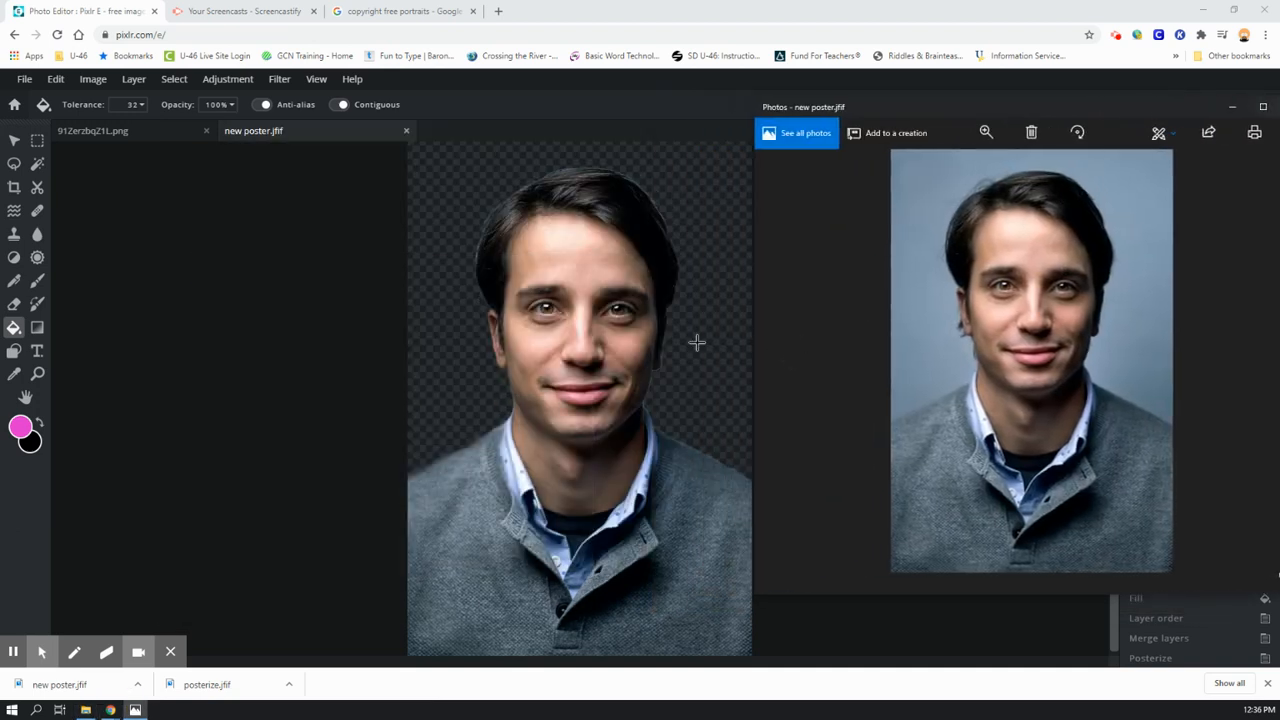
{"action": "left_click_drag", "start_coordinate": [1212, 108], "coordinate": [1092, 108]}
{"action": "left_click", "coordinate": [1174, 107]}
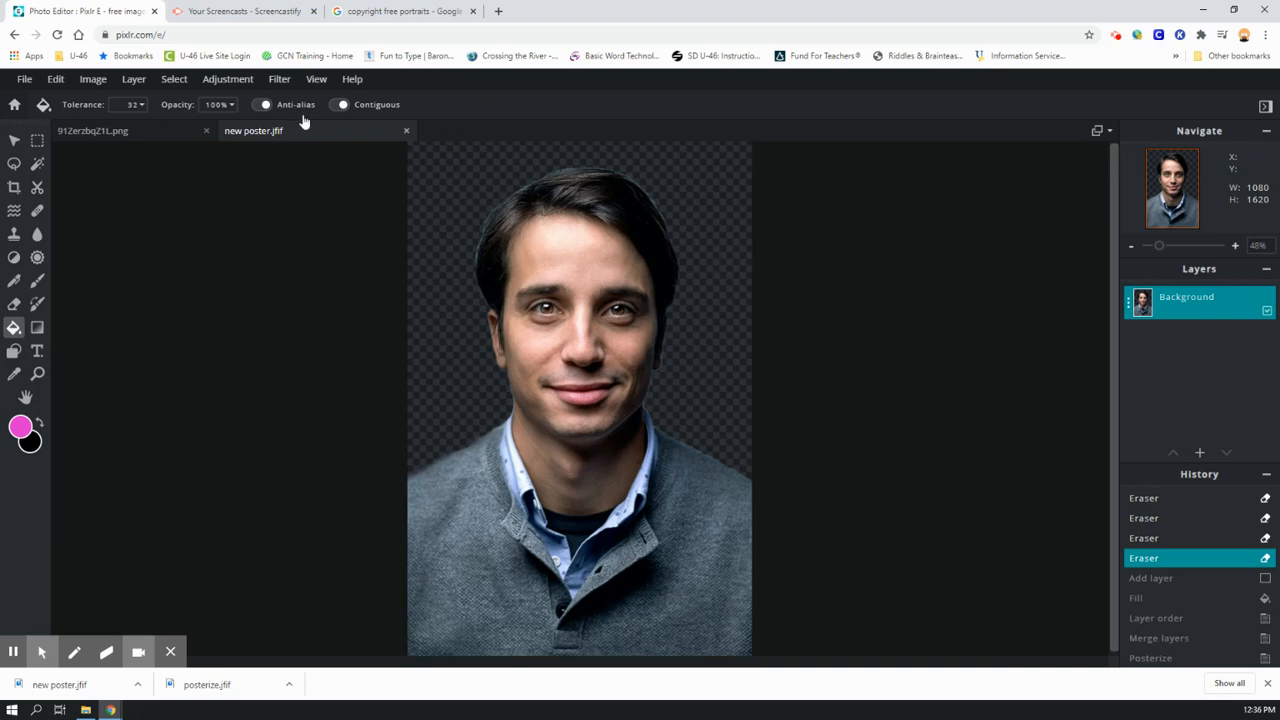
- Posterize the cut-out portrait with colors set to 2, comparing the effect against the unposterized image before applying it
{"action": "left_click", "coordinate": [232, 84]}
{"action": "left_click", "coordinate": [265, 342]}
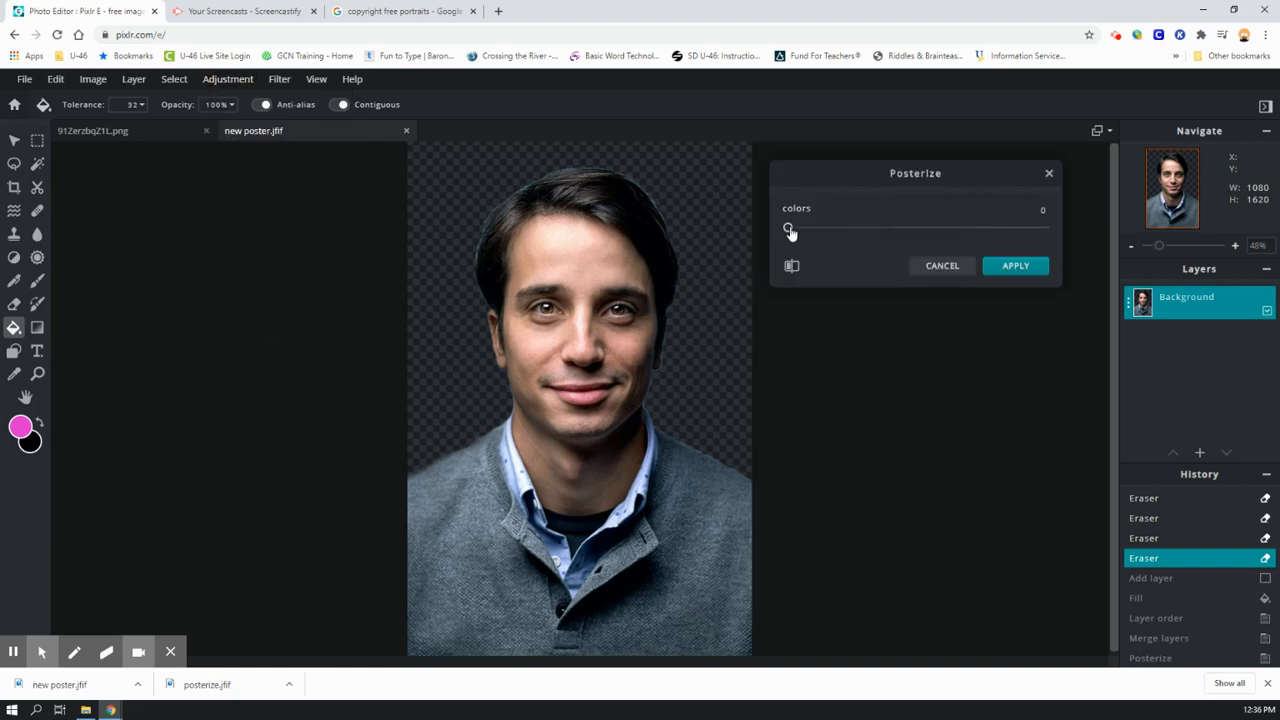
{"action": "left_click_drag", "start_coordinate": [787, 228], "coordinate": [1073, 246]}
{"action": "left_click_drag", "start_coordinate": [1046, 230], "coordinate": [815, 232]}
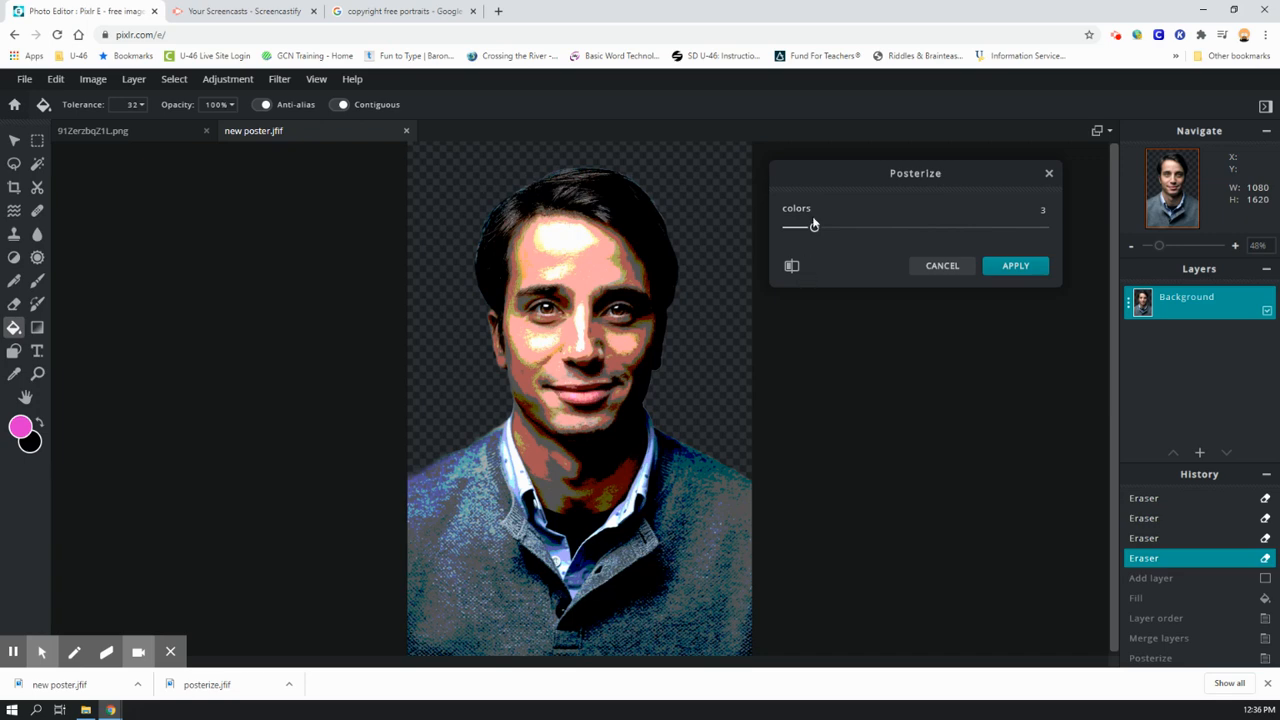
{"action": "left_click", "coordinate": [791, 268]}
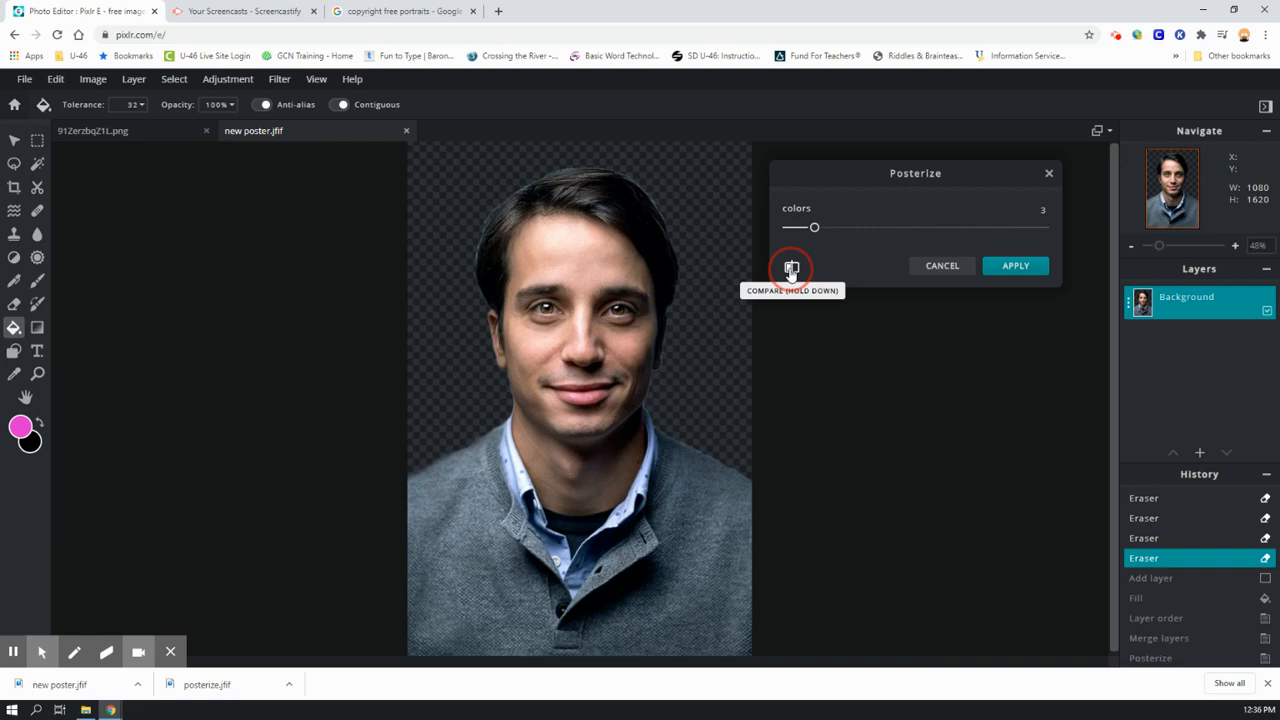
{"action": "left_click", "coordinate": [791, 268]}
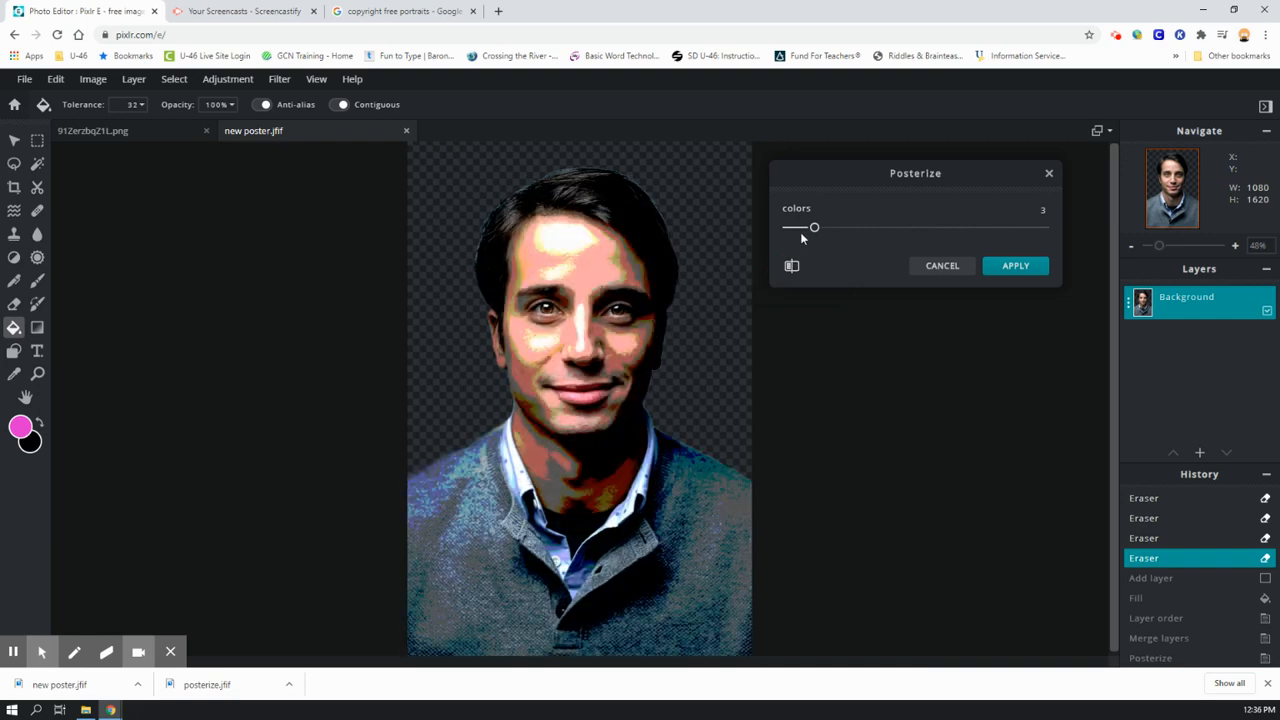
{"action": "left_click", "coordinate": [815, 228]}
{"action": "left_click_drag", "start_coordinate": [815, 228], "coordinate": [803, 228]}
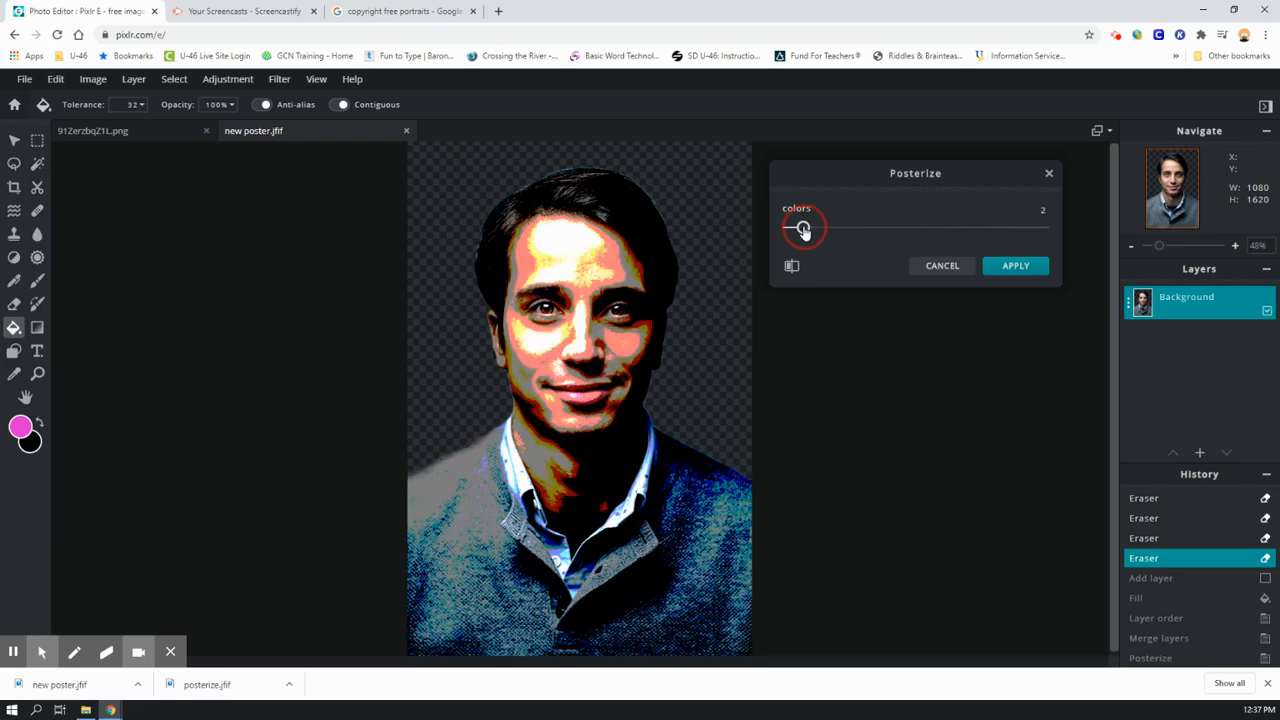
{"action": "left_click", "coordinate": [791, 268]}
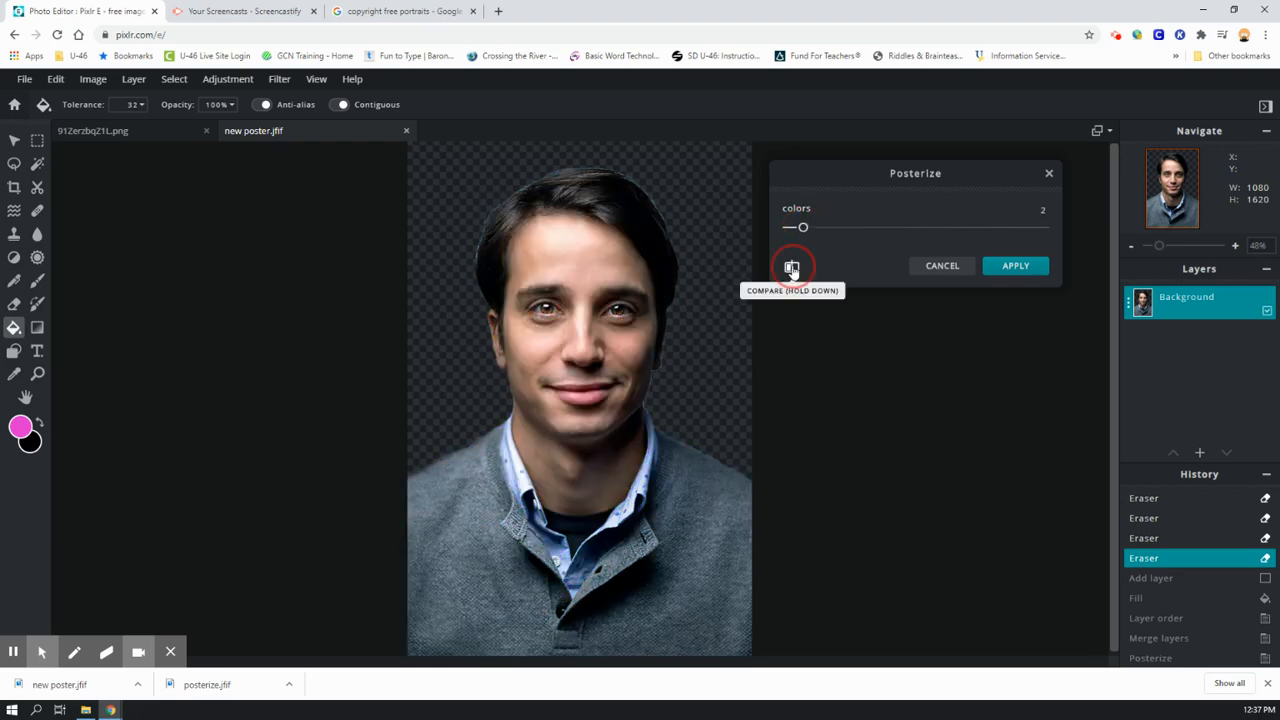
{"action": "left_click", "coordinate": [988, 273]}
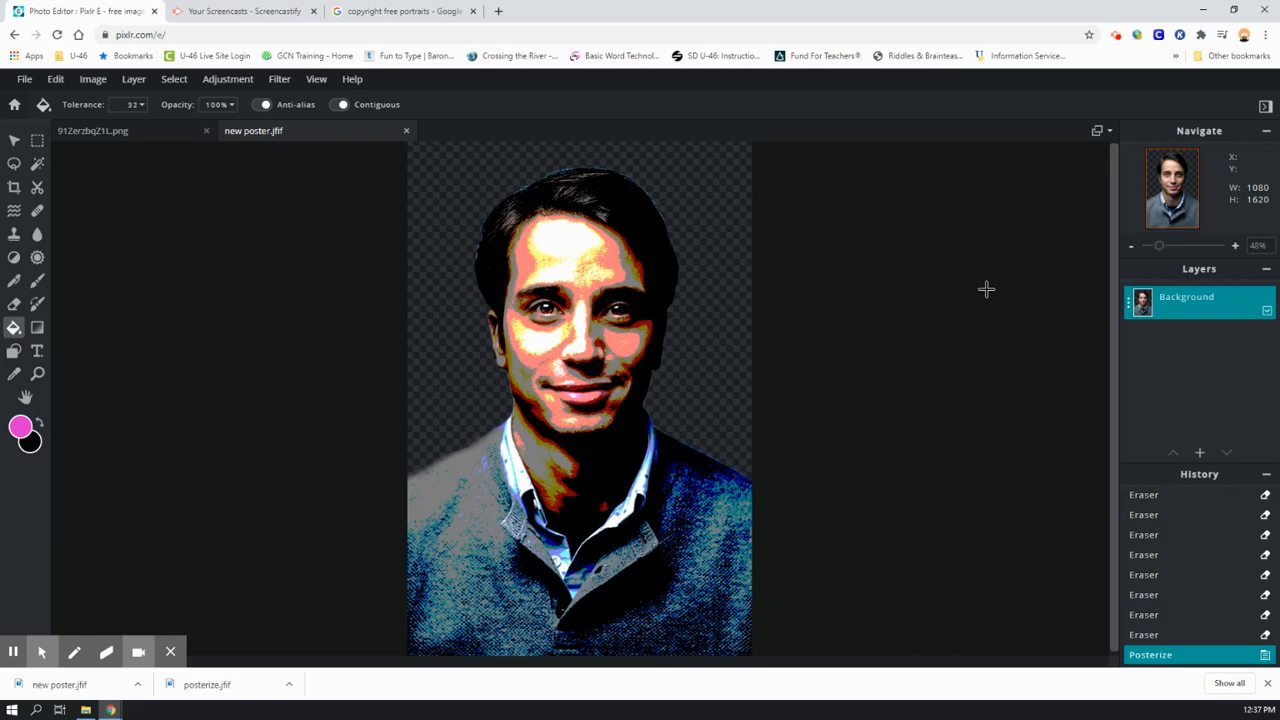
{"action": "left_click", "coordinate": [229, 84]}
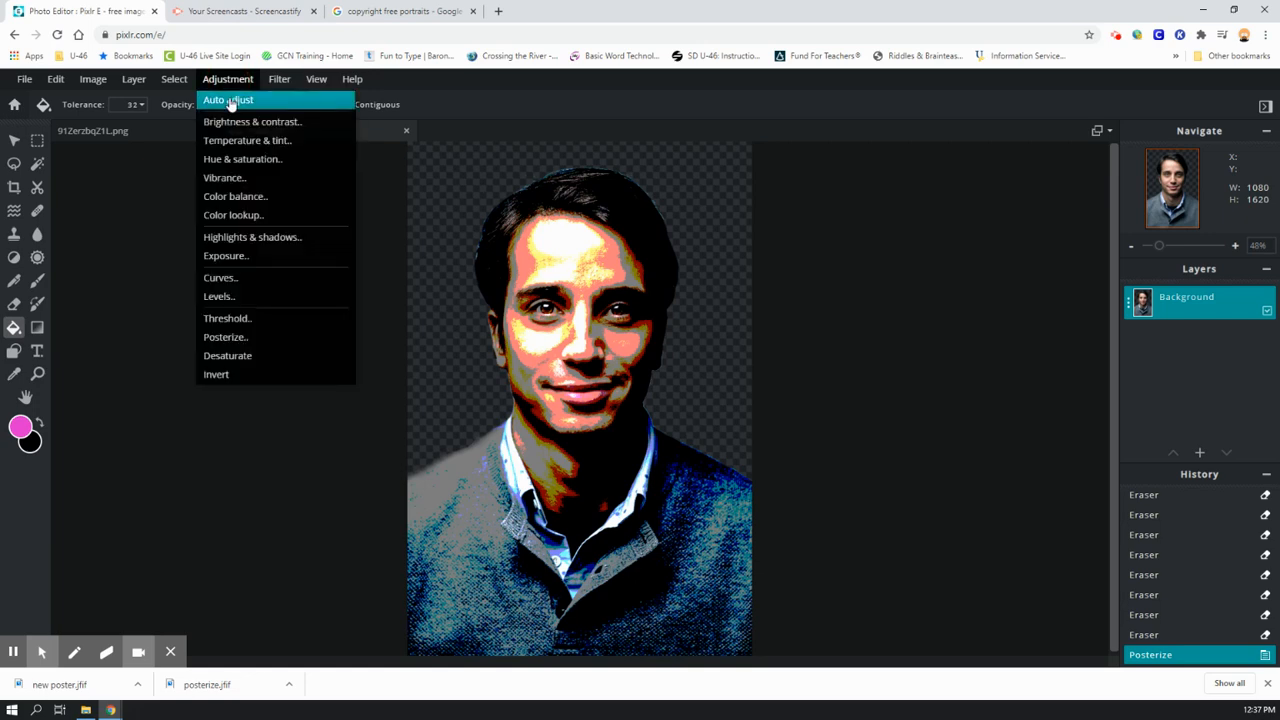
{"action": "left_click", "coordinate": [243, 214]}
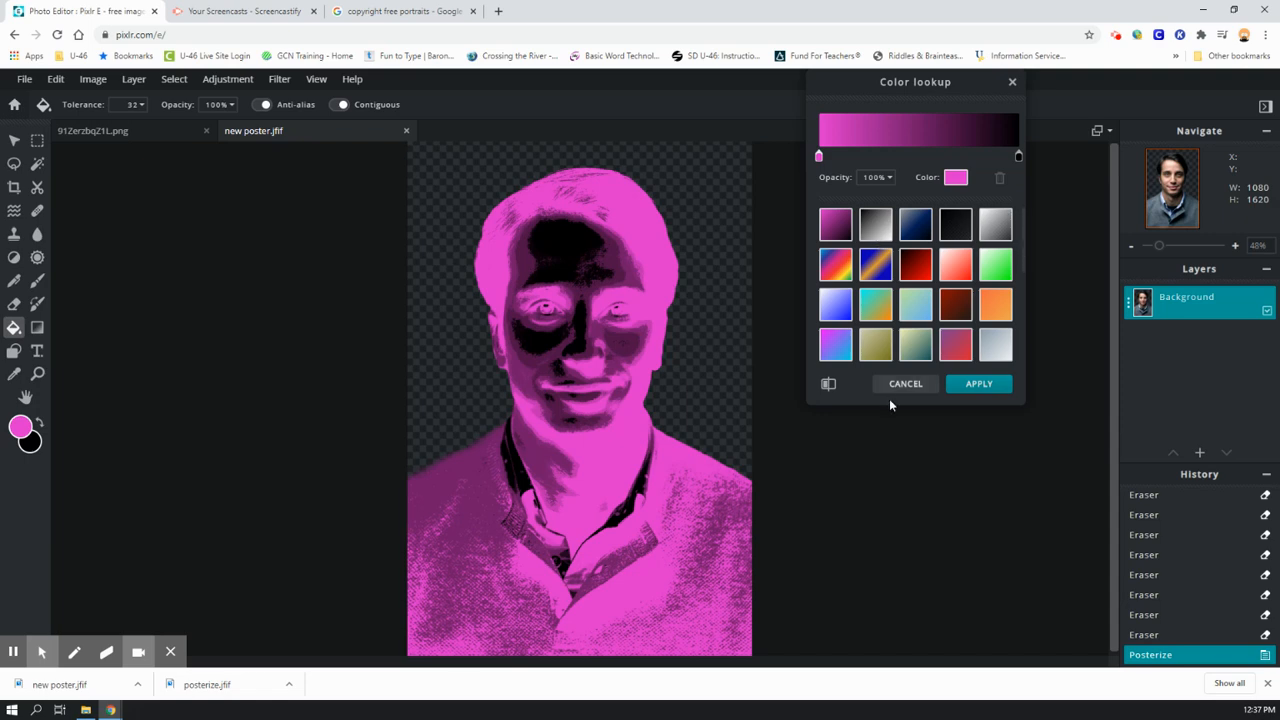
{"action": "left_click", "coordinate": [914, 230]}
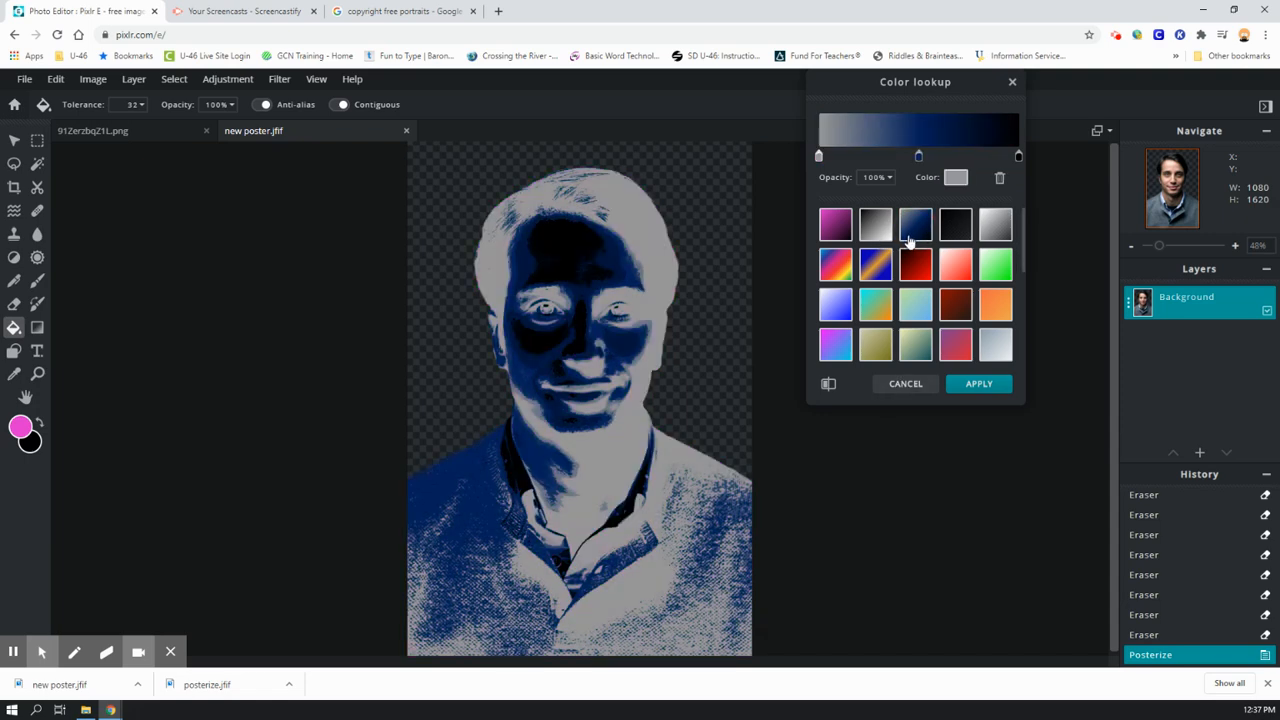
{"action": "left_click", "coordinate": [882, 276]}
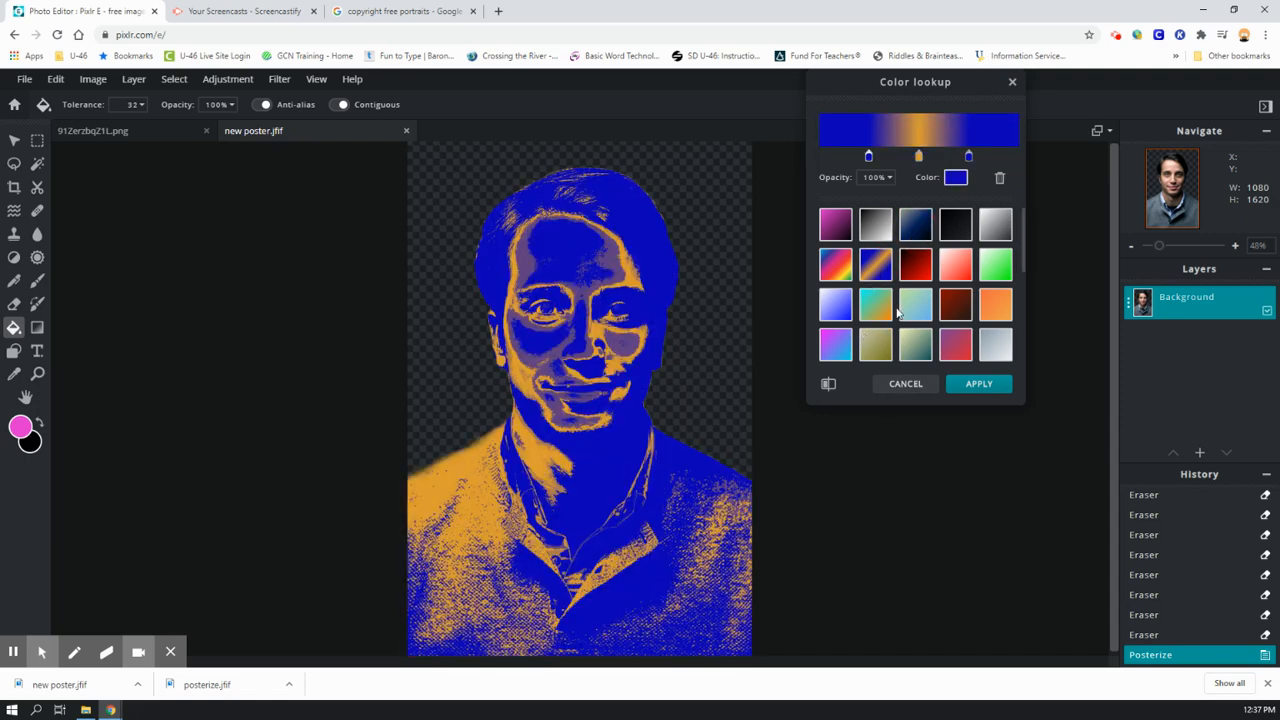
{"action": "left_click_drag", "start_coordinate": [868, 160], "coordinate": [825, 157]}
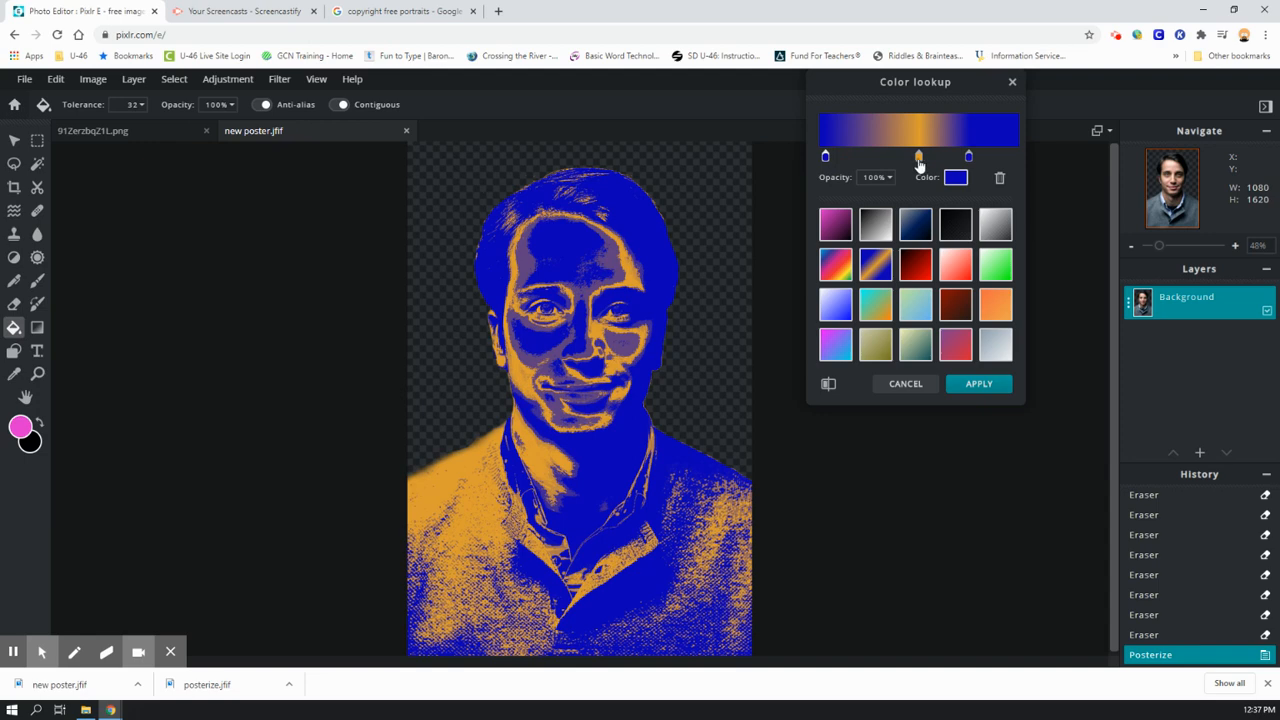
{"action": "left_click_drag", "start_coordinate": [919, 157], "coordinate": [1000, 158]}
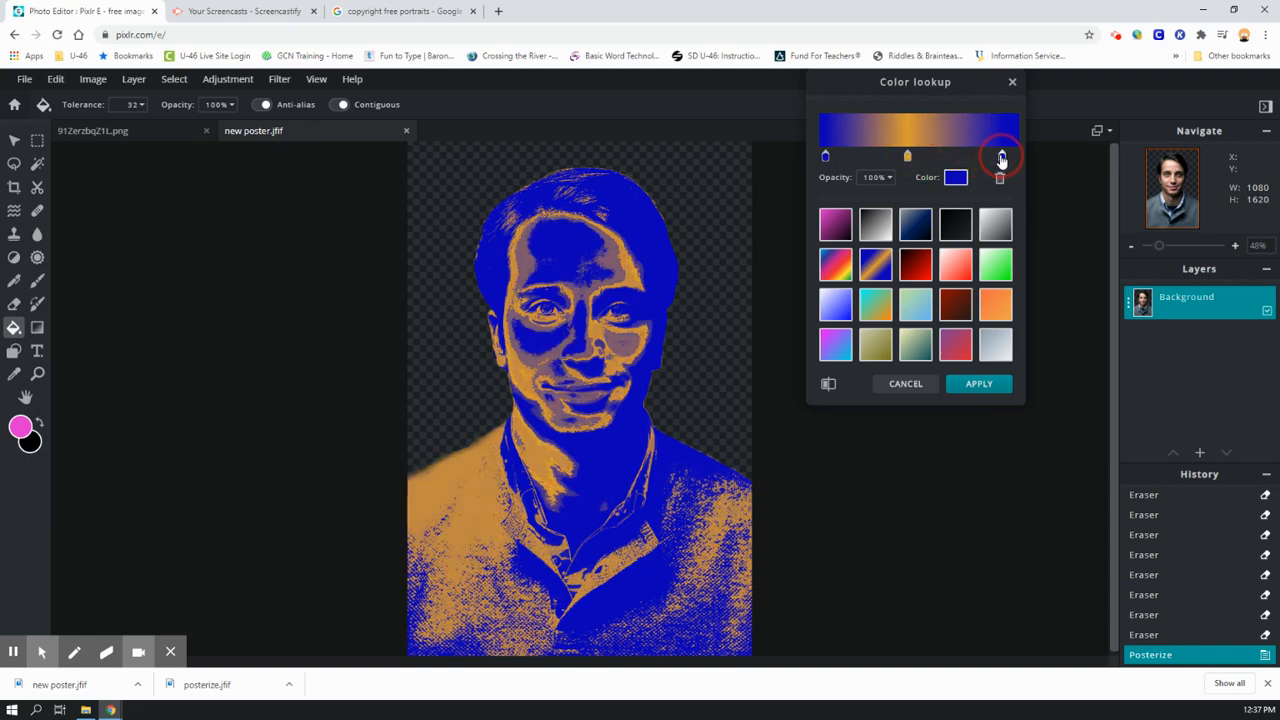
{"action": "left_click", "coordinate": [922, 272]}
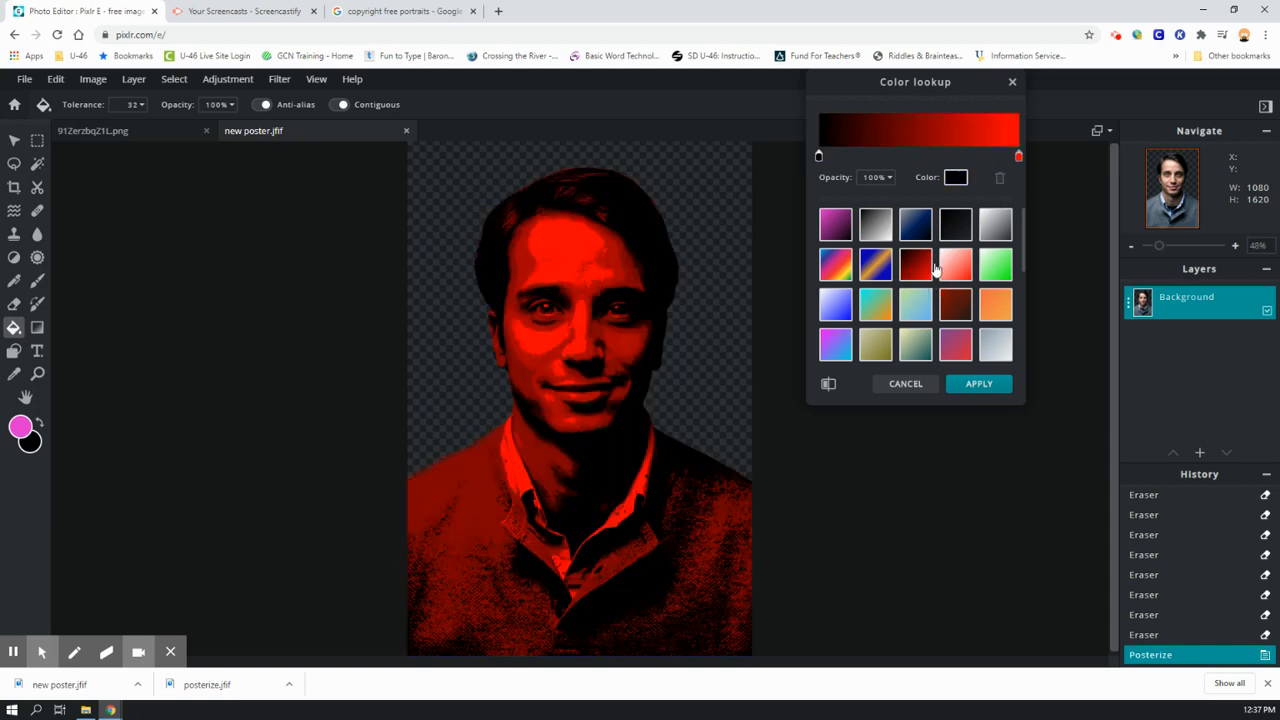
{"action": "left_click", "coordinate": [958, 274]}
{"action": "left_click", "coordinate": [883, 312]}
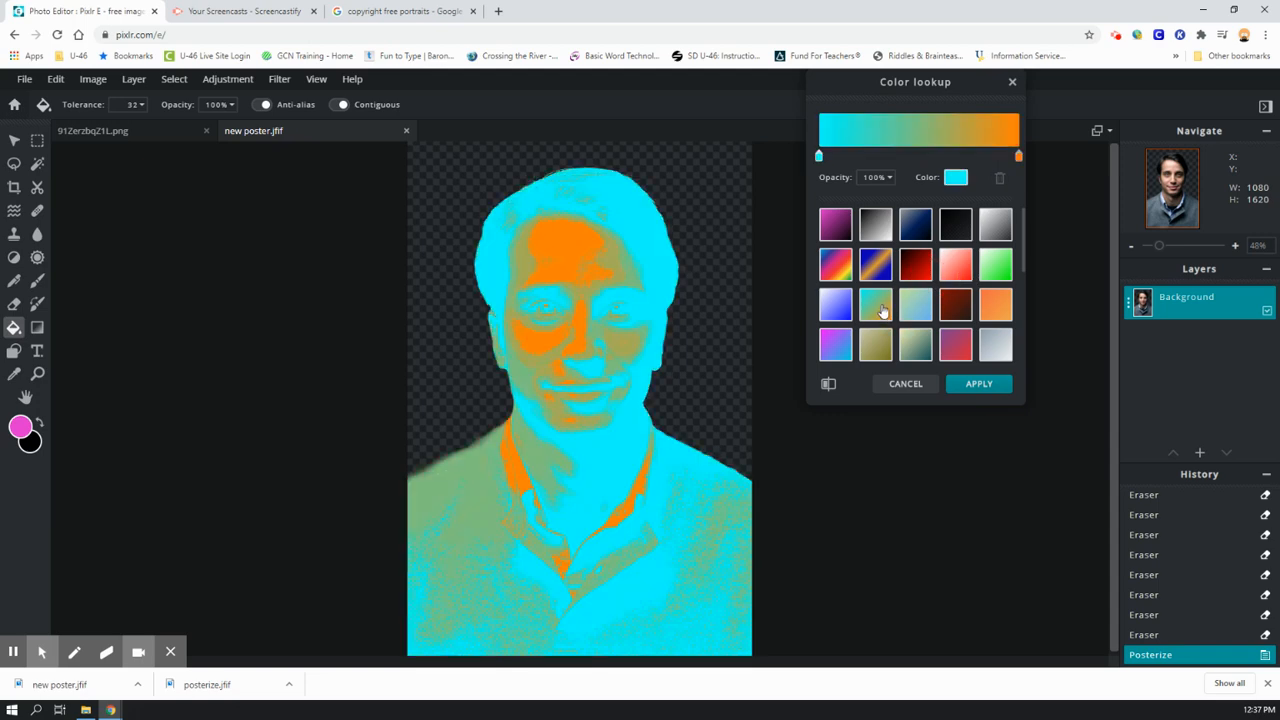
{"action": "left_click", "coordinate": [944, 310]}
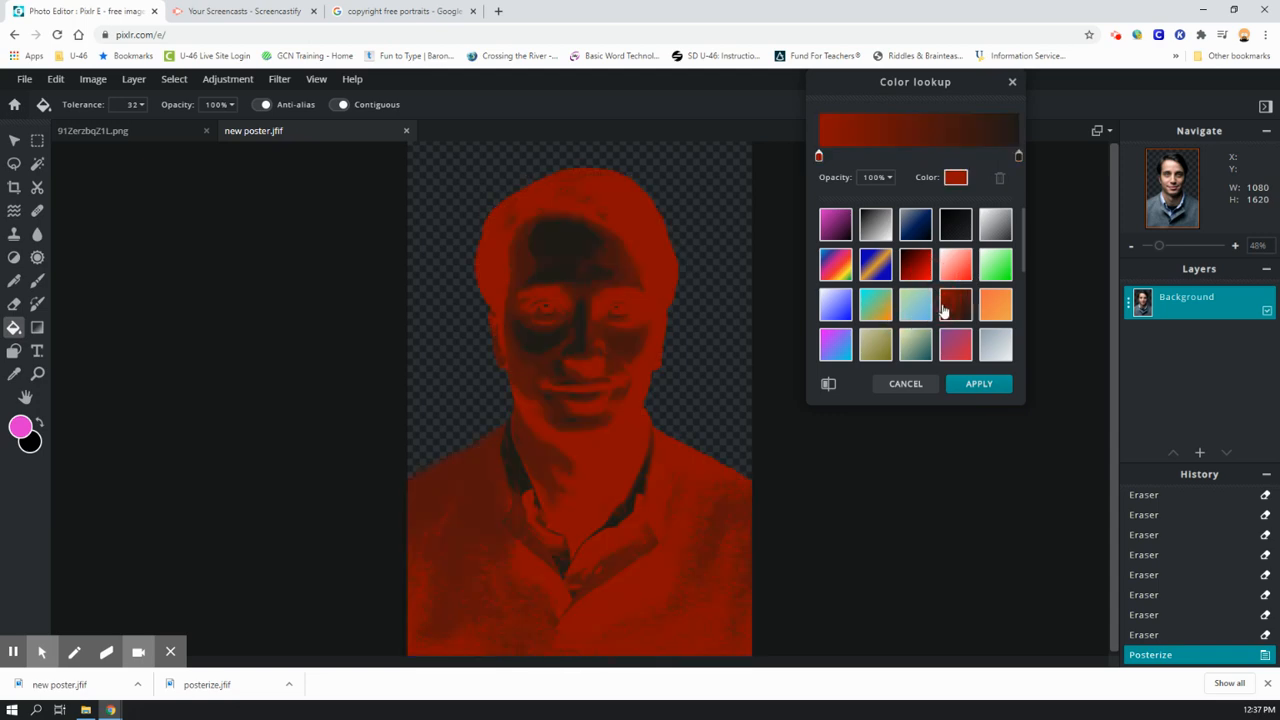
{"action": "left_click", "coordinate": [903, 390]}
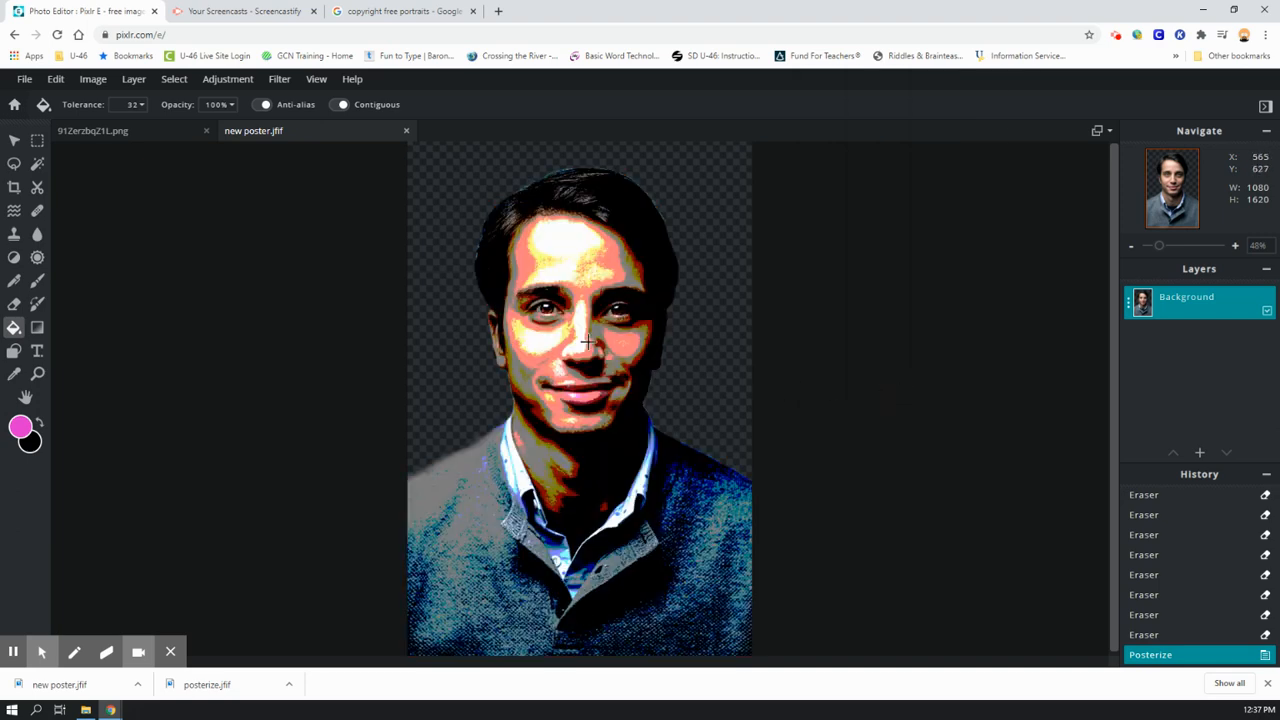
- Start a Curves adjustment on the posterized portrait and raise the midtones of the combined curve and the red curve
{"action": "left_click", "coordinate": [206, 80]}
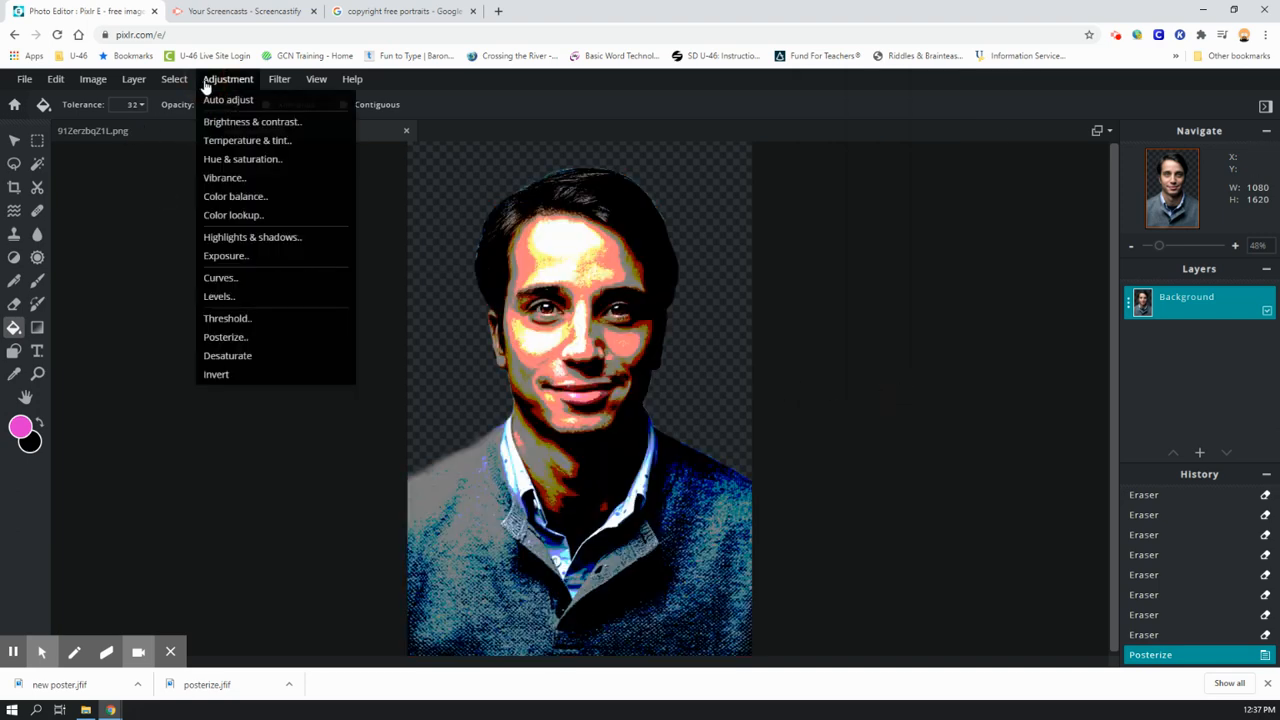
{"action": "left_click", "coordinate": [233, 280]}
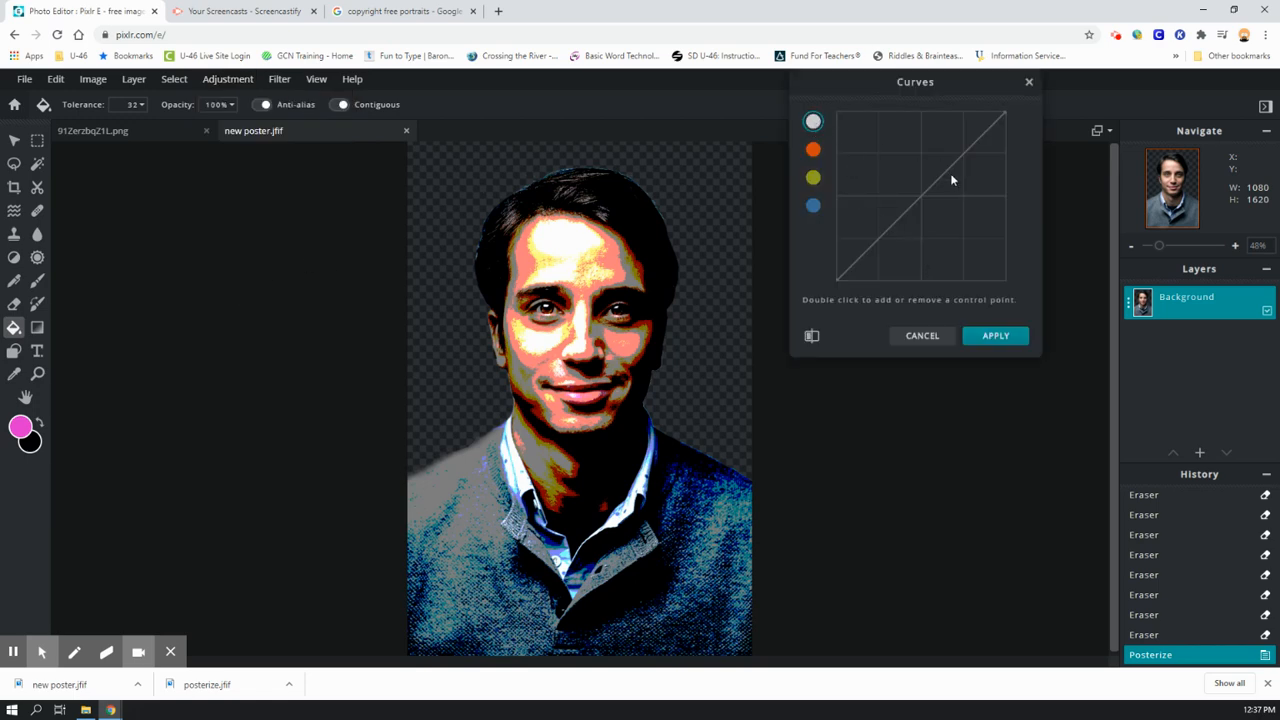
{"action": "left_click_drag", "start_coordinate": [941, 173], "coordinate": [903, 183]}
{"action": "left_click", "coordinate": [814, 150]}
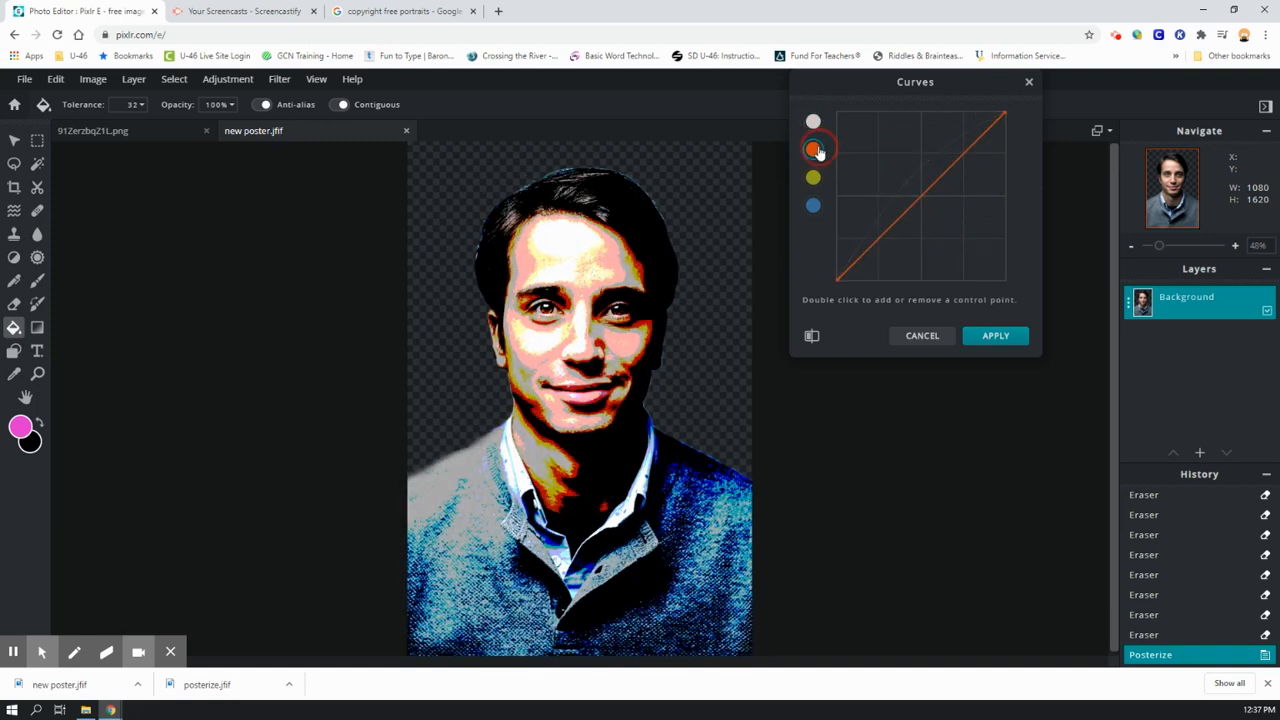
{"action": "left_click", "coordinate": [950, 234]}
{"action": "double_click", "coordinate": [952, 234]}
{"action": "left_click_drag", "start_coordinate": [952, 235], "coordinate": [904, 182]}
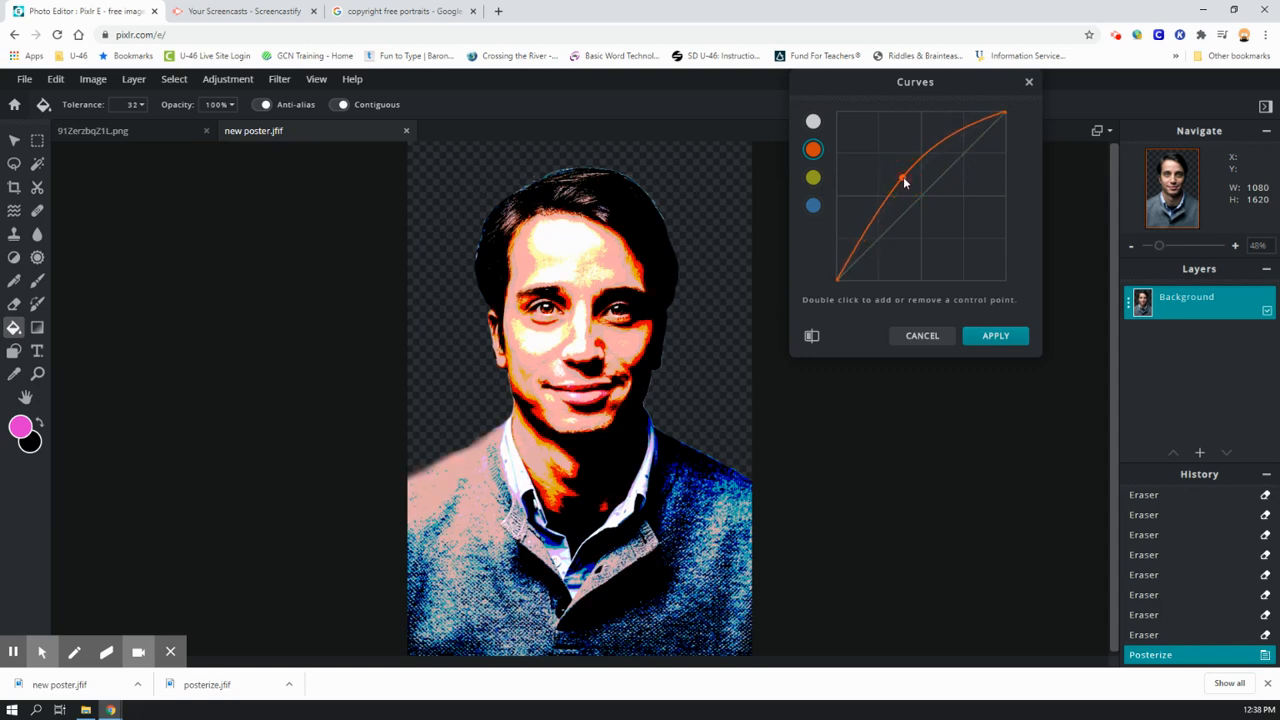
- Raise the midtones of the green curve and slightly those of the blue curve, compare with the original and apply the Curves adjustment
{"action": "left_click", "coordinate": [813, 177]}
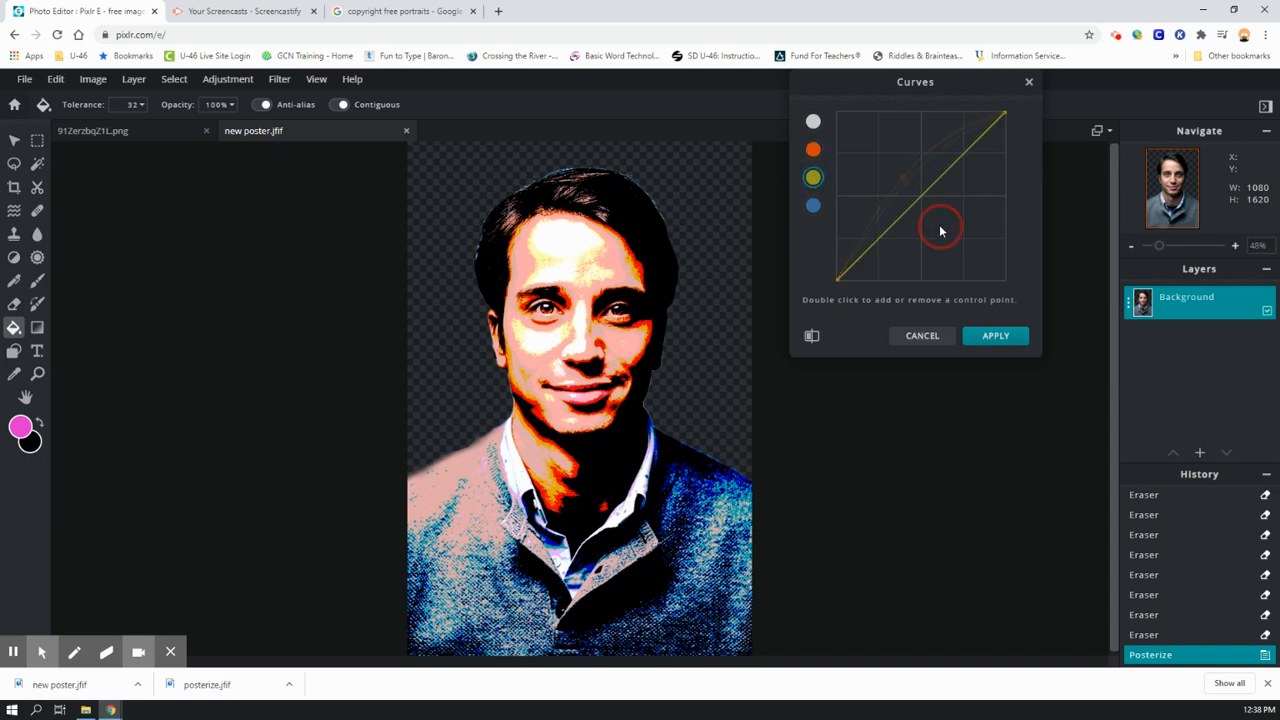
{"action": "left_click_drag", "start_coordinate": [957, 230], "coordinate": [906, 198]}
{"action": "left_click", "coordinate": [814, 206]}
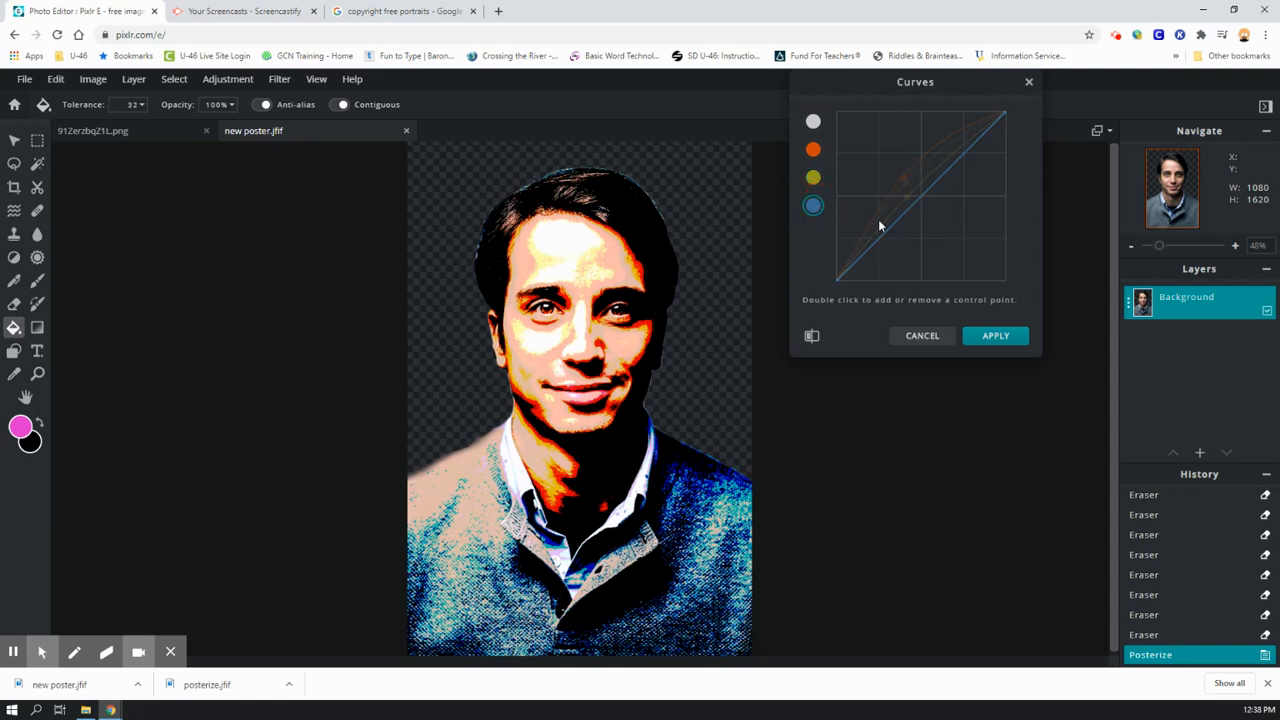
{"action": "left_click_drag", "start_coordinate": [951, 229], "coordinate": [928, 186]}
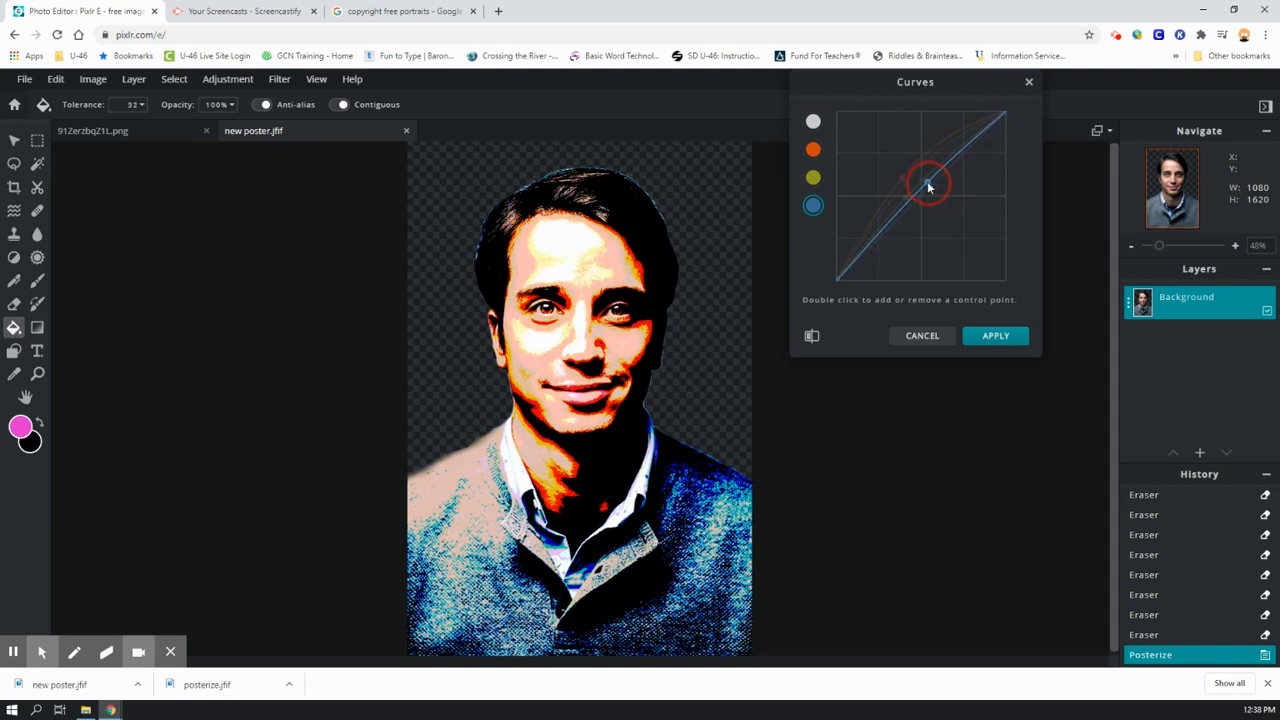
{"action": "left_click", "coordinate": [812, 337]}
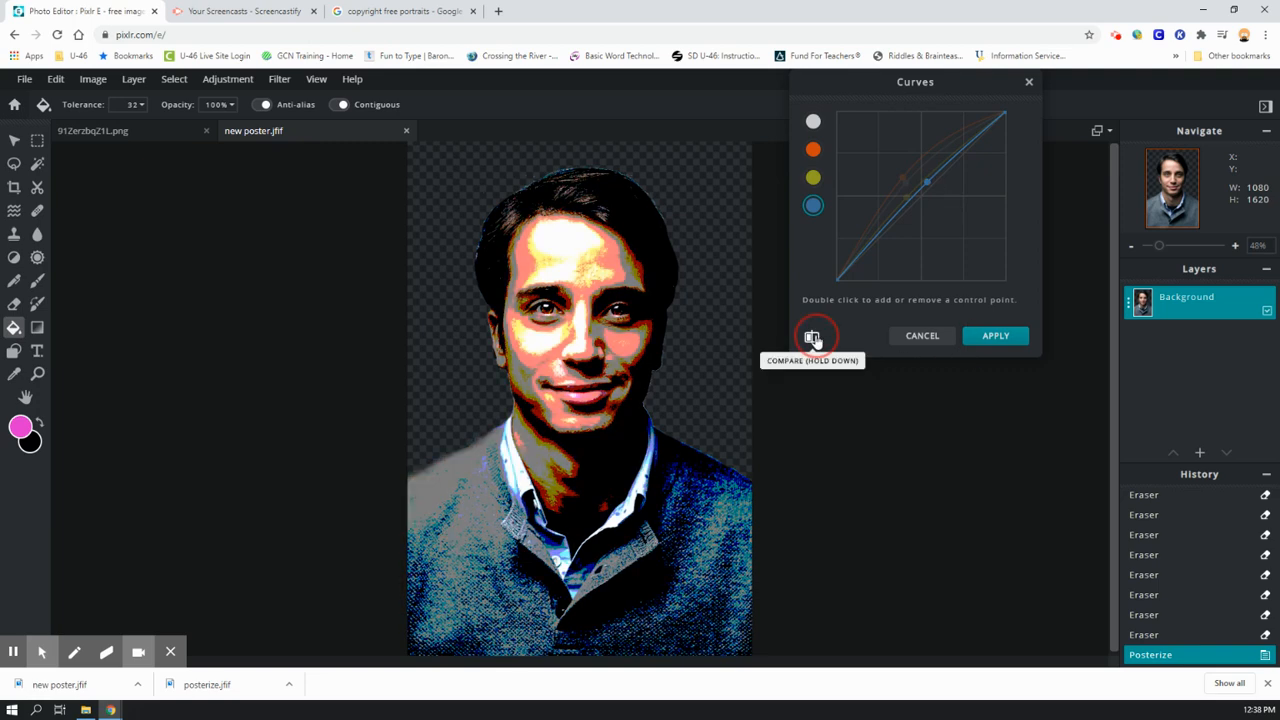
{"action": "left_click", "coordinate": [993, 336]}
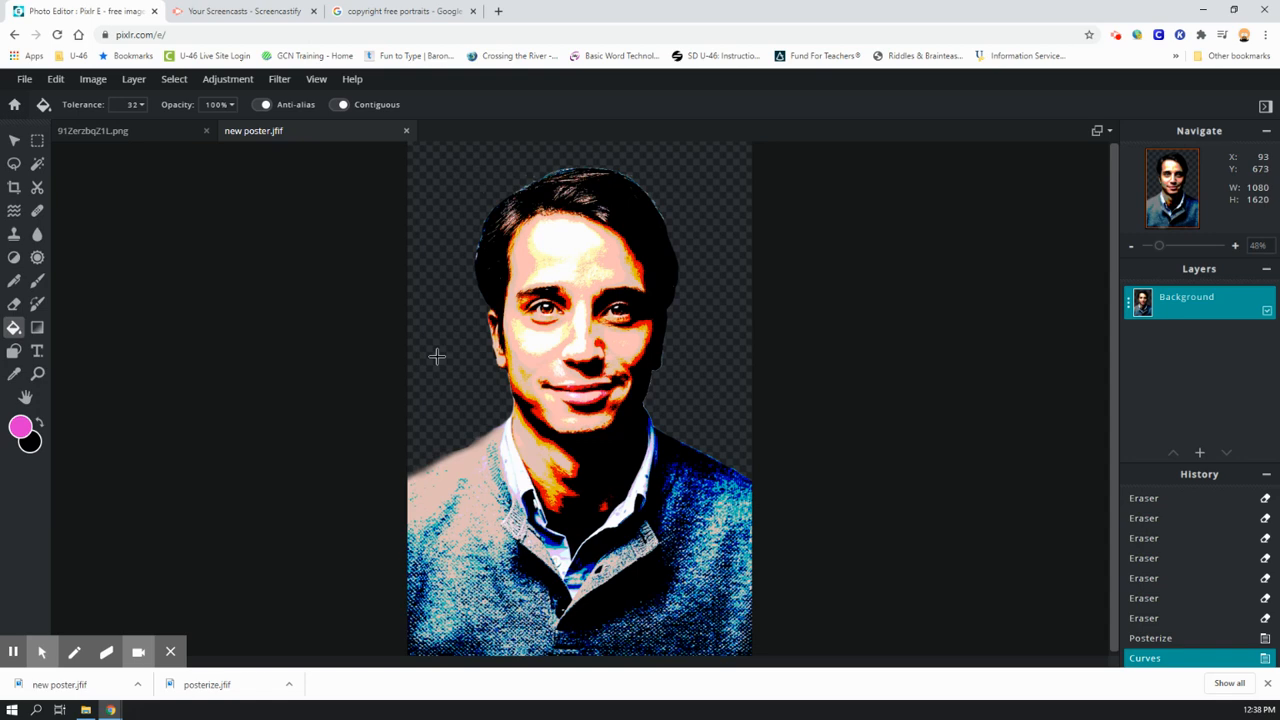
- Add an empty layer above the portrait and set the foreground color to bright green #3BE615
{"action": "left_click", "coordinate": [1200, 452]}
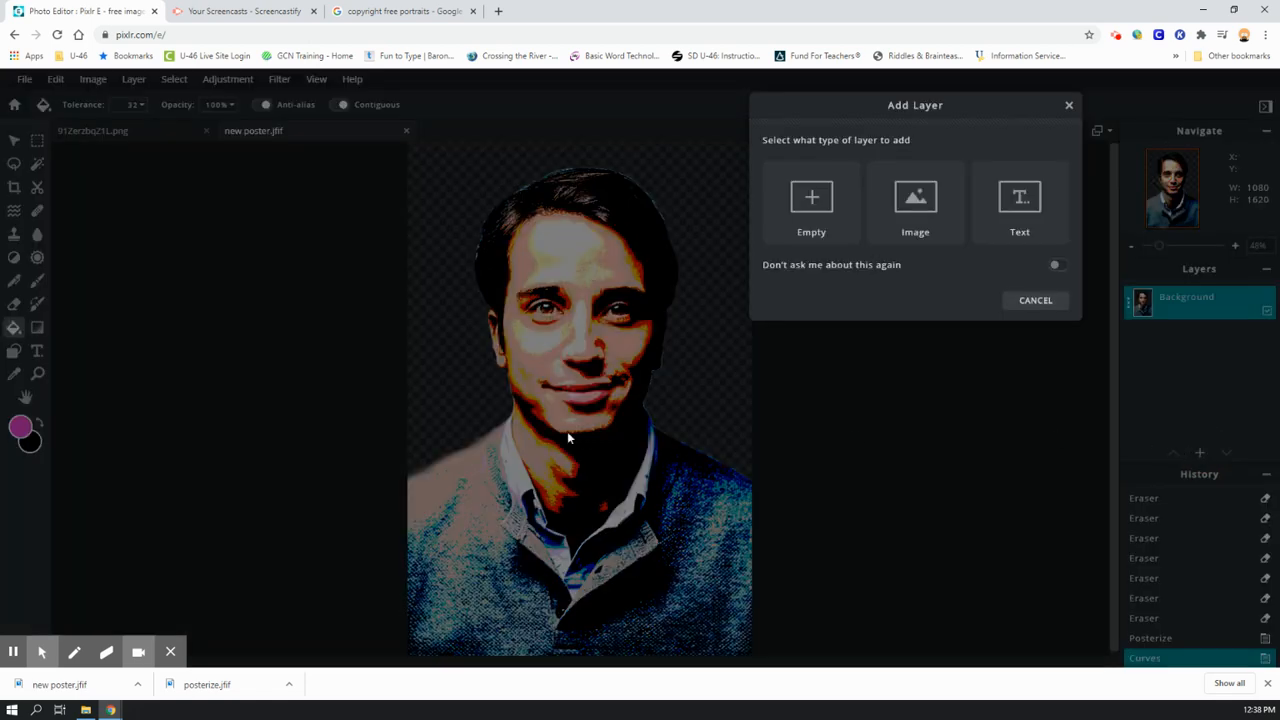
{"action": "left_click", "coordinate": [811, 196]}
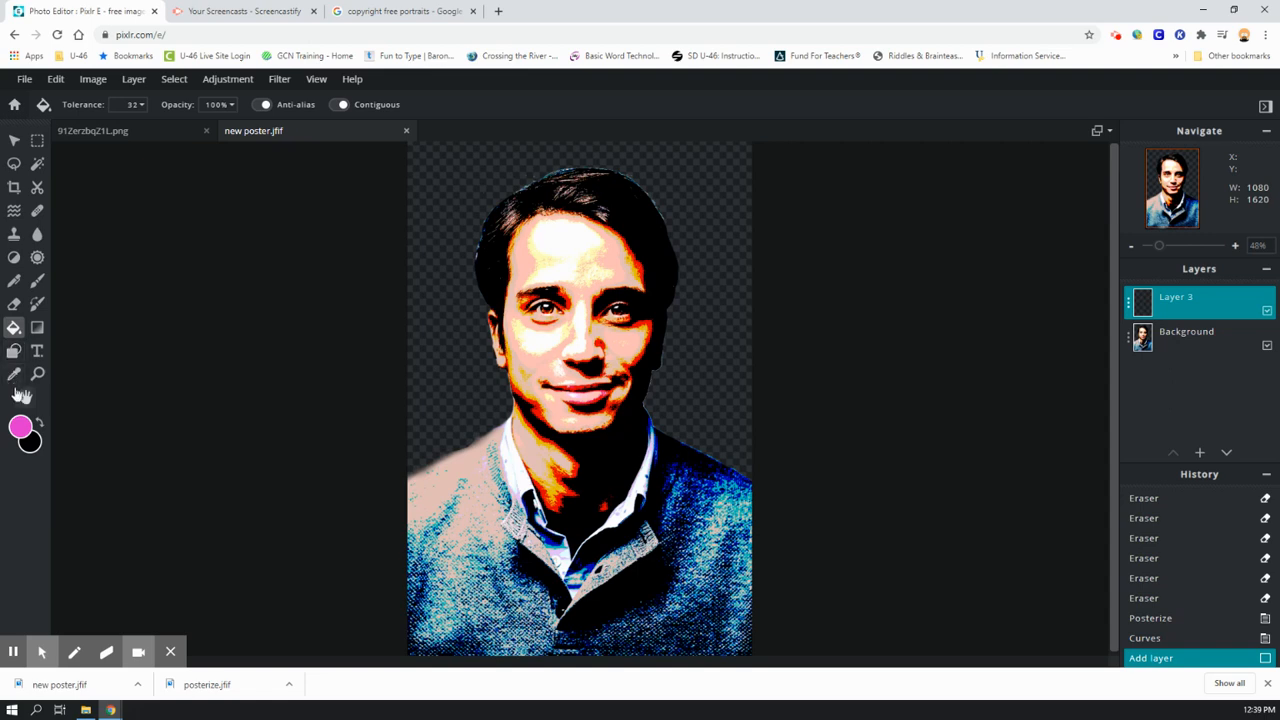
{"action": "left_click", "coordinate": [20, 427]}
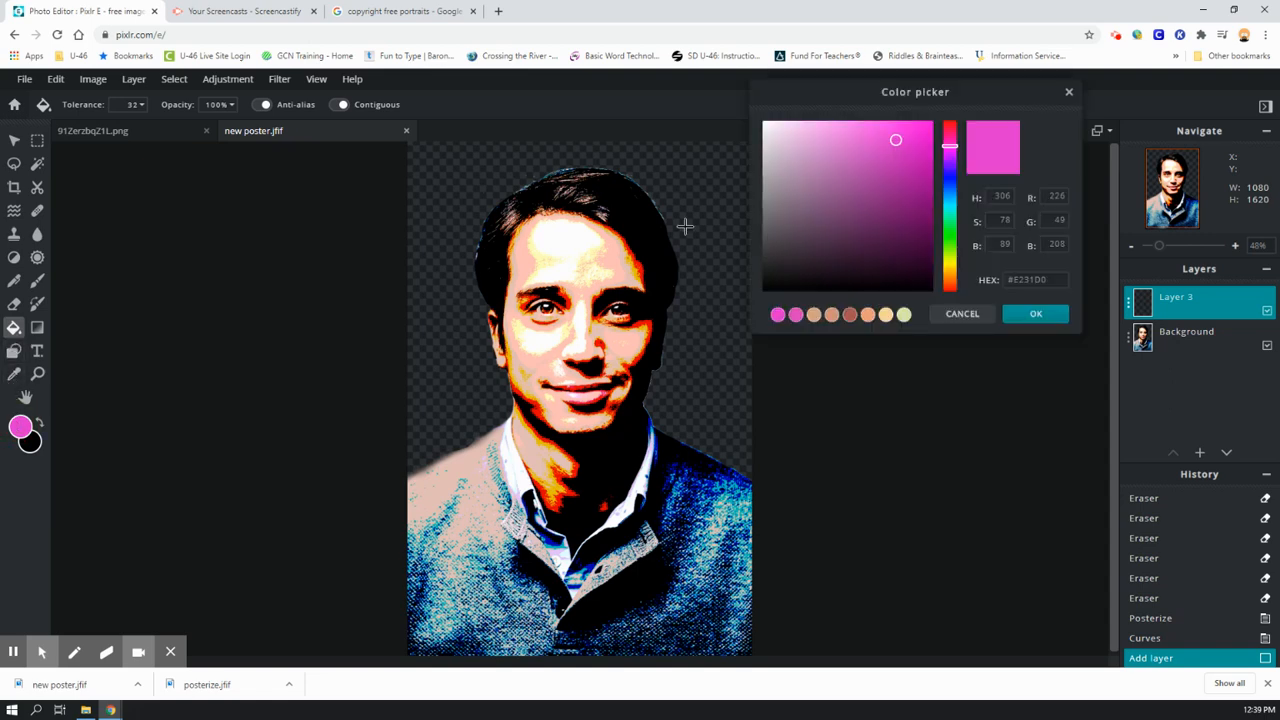
{"action": "mouse_move", "coordinate": [896, 141]}
{"action": "left_mouse_down"}
{"action": "mouse_move", "coordinate": [904, 173]}
{"action": "mouse_move", "coordinate": [950, 195]}
{"action": "mouse_move", "coordinate": [940, 232]}
{"action": "left_mouse_up"}
{"action": "left_click", "coordinate": [950, 185]}
{"action": "left_click_drag", "start_coordinate": [905, 176], "coordinate": [917, 137]}
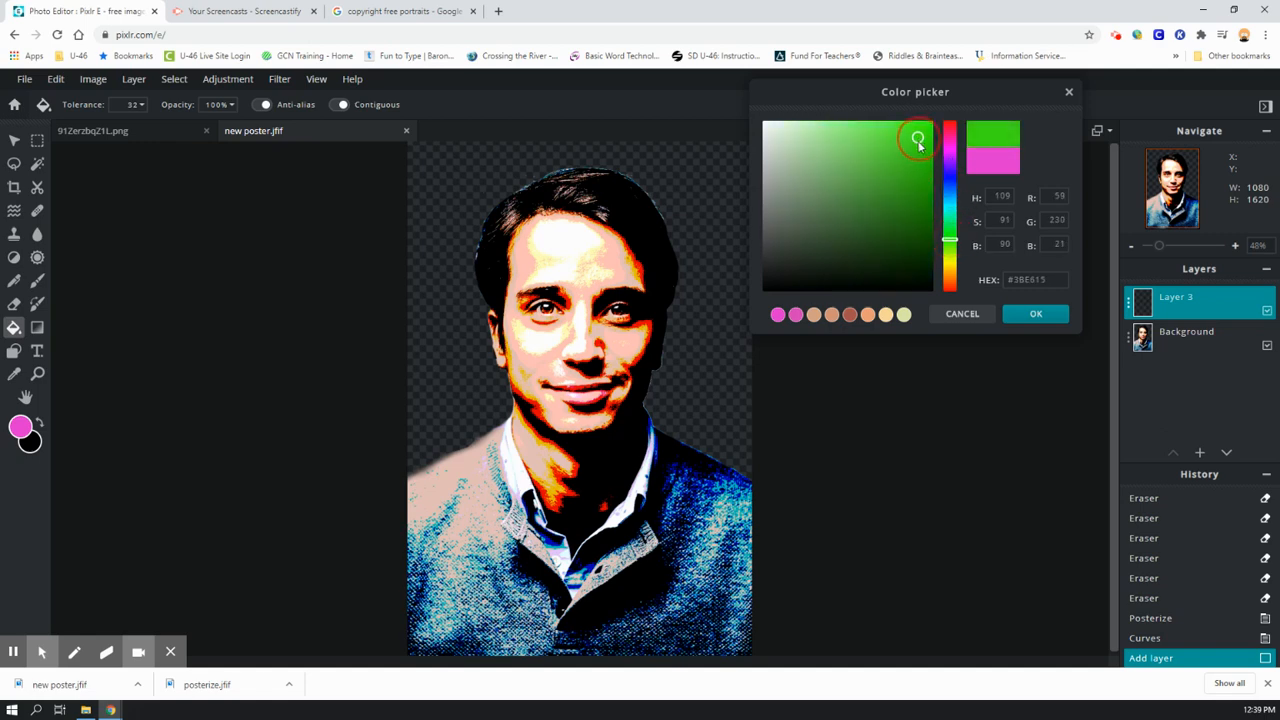
{"action": "left_click", "coordinate": [1036, 316]}
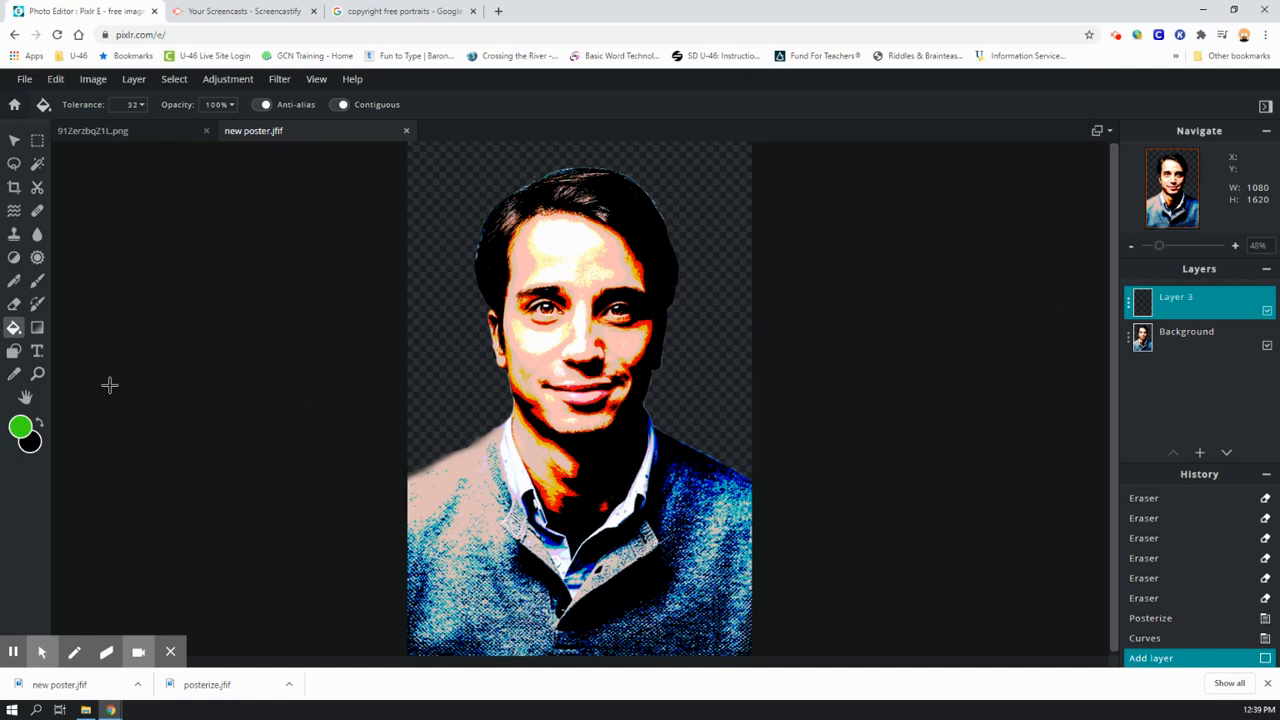
- Fill the empty layer with the green foreground color and move it beneath the portrait layer
{"action": "left_click", "coordinate": [13, 330]}
{"action": "left_click", "coordinate": [457, 198]}
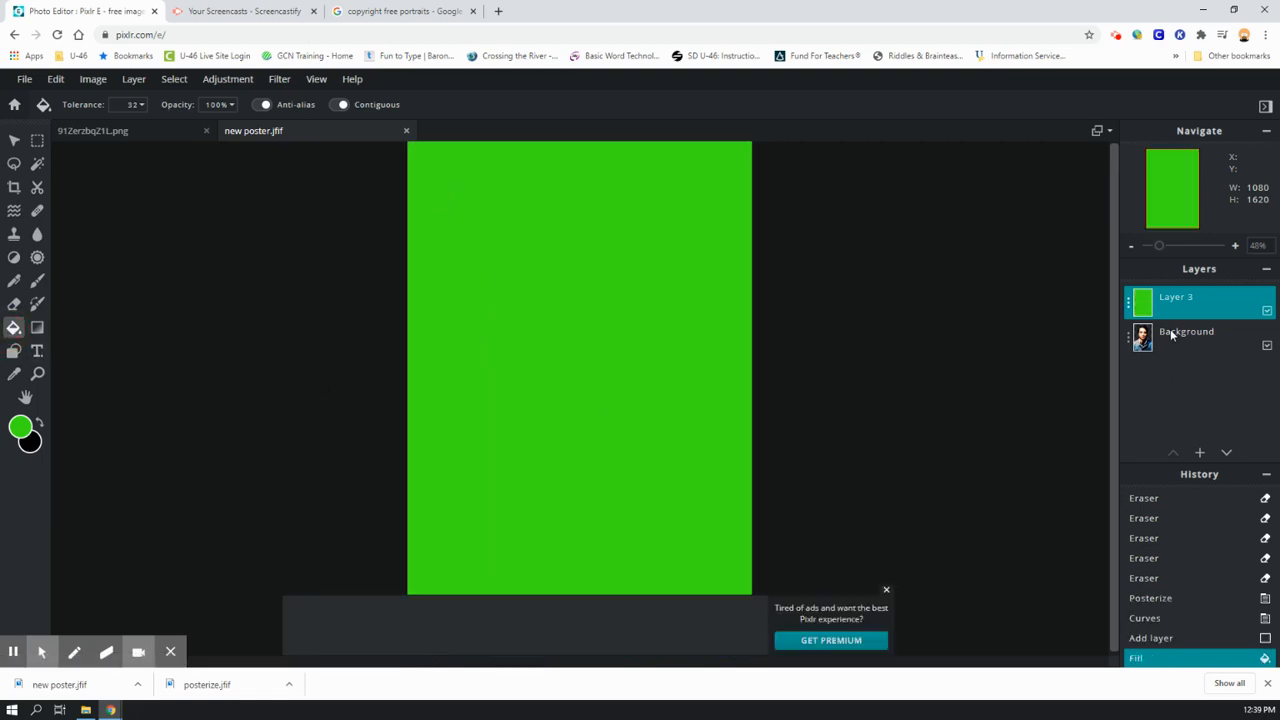
{"action": "left_click_drag", "start_coordinate": [1183, 306], "coordinate": [1190, 342]}
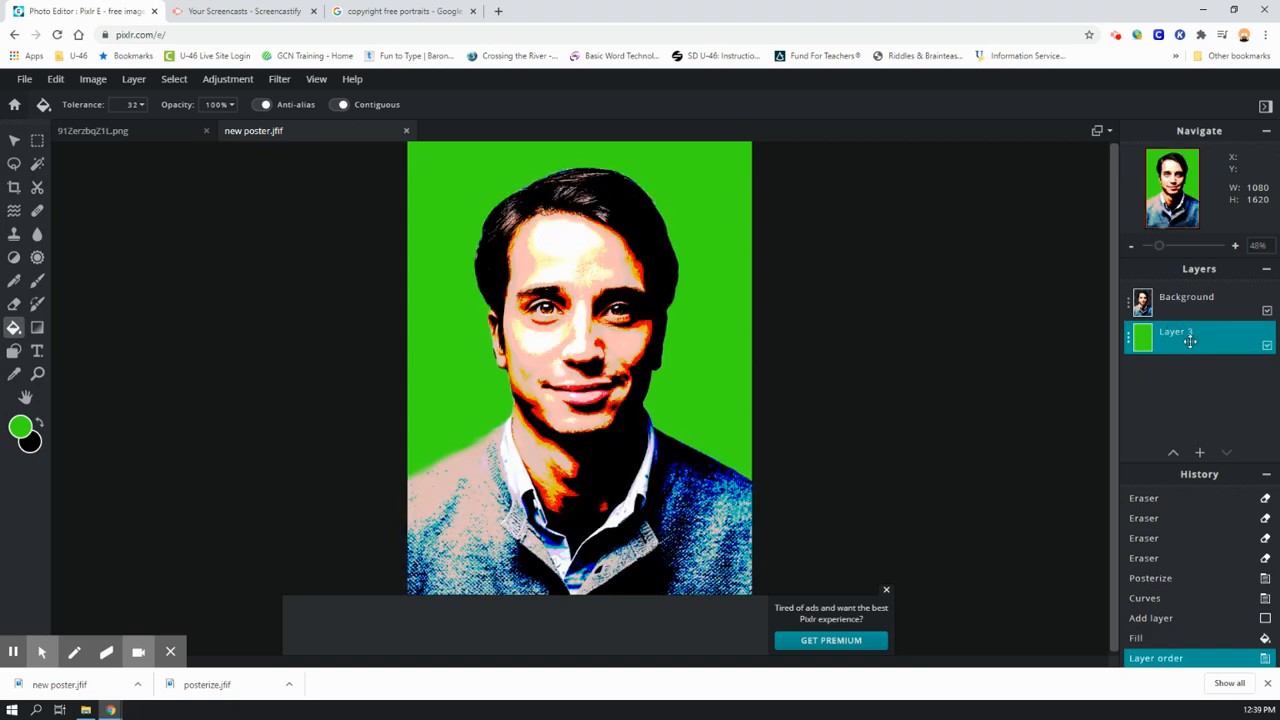
- Merge the portrait layer down onto the green layer and dismiss the advertisement covering the canvas
{"action": "left_click", "coordinate": [1129, 303]}
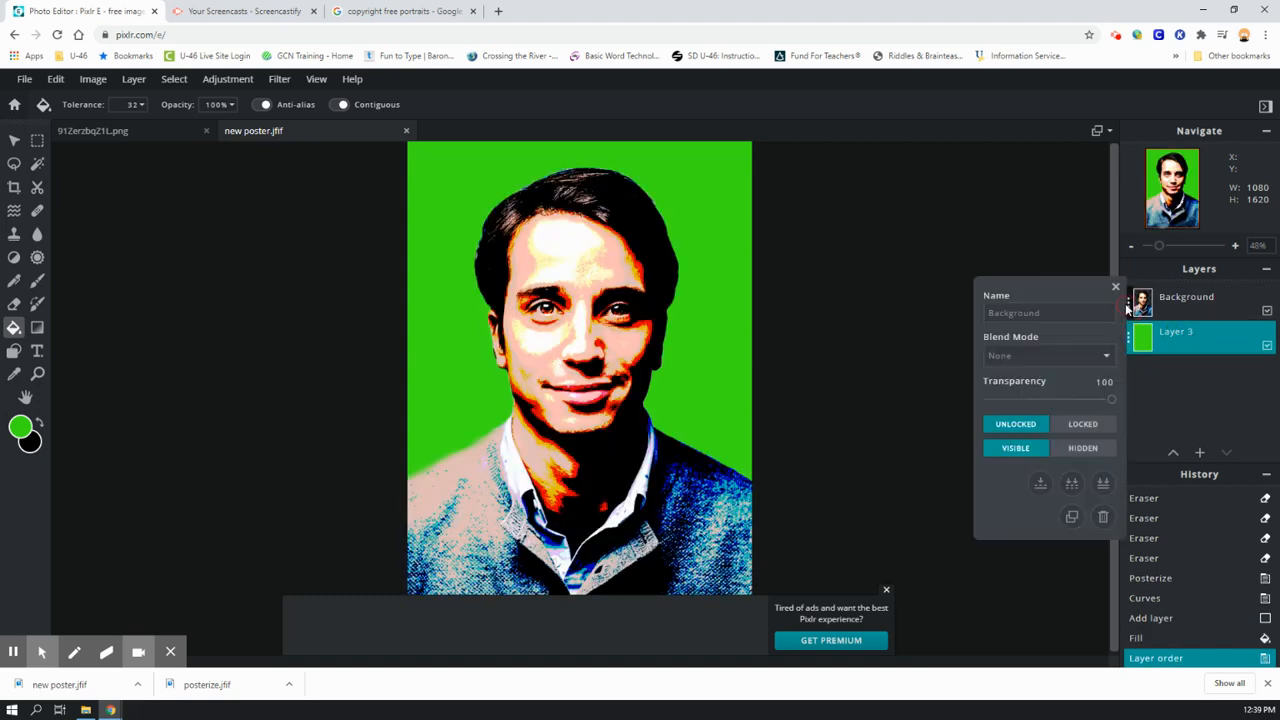
{"action": "left_click", "coordinate": [1040, 484]}
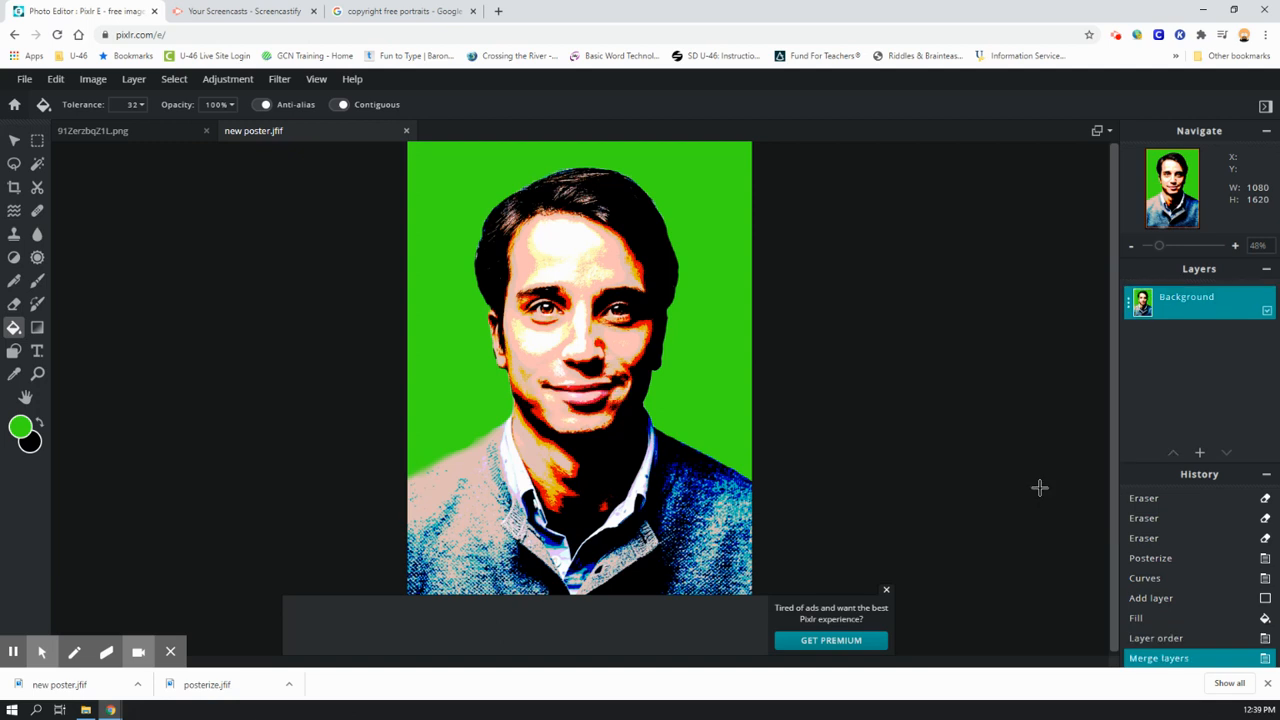
{"action": "left_click", "coordinate": [887, 593]}
- Save the finished poster as a JPG file named "summative posterizer" and download it
{"action": "left_click", "coordinate": [24, 79]}
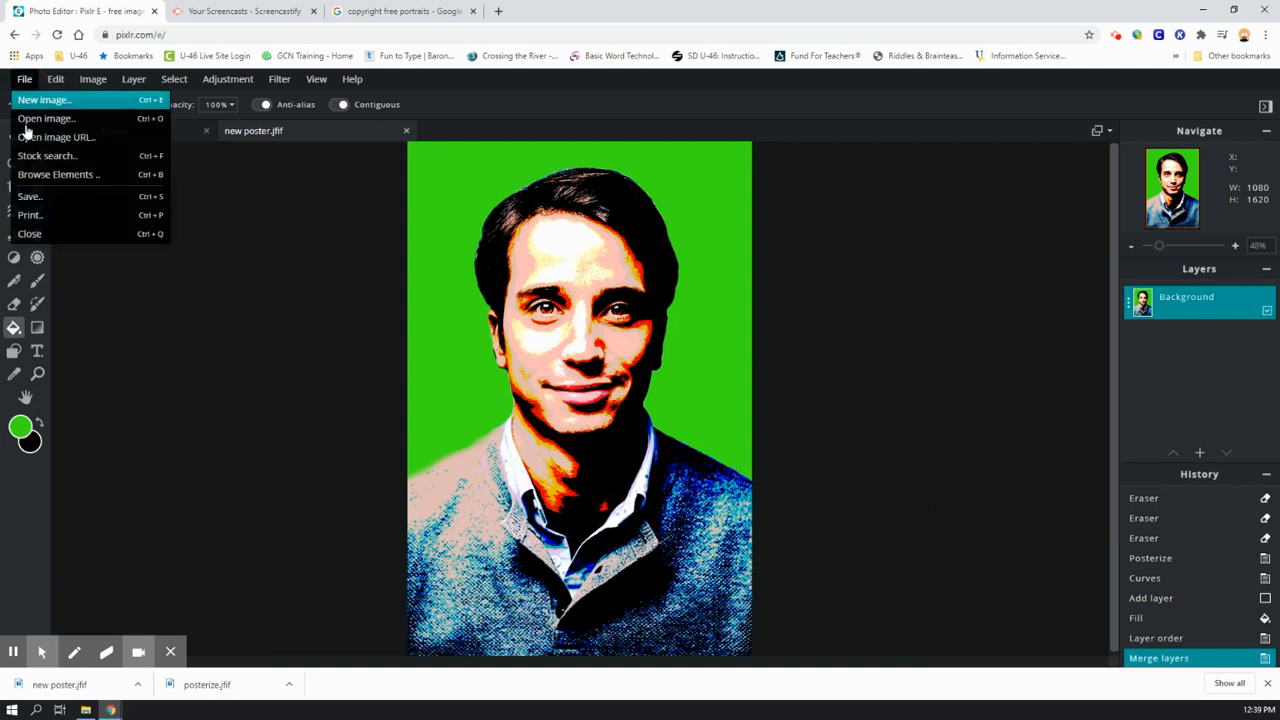
{"action": "left_click", "coordinate": [27, 197]}
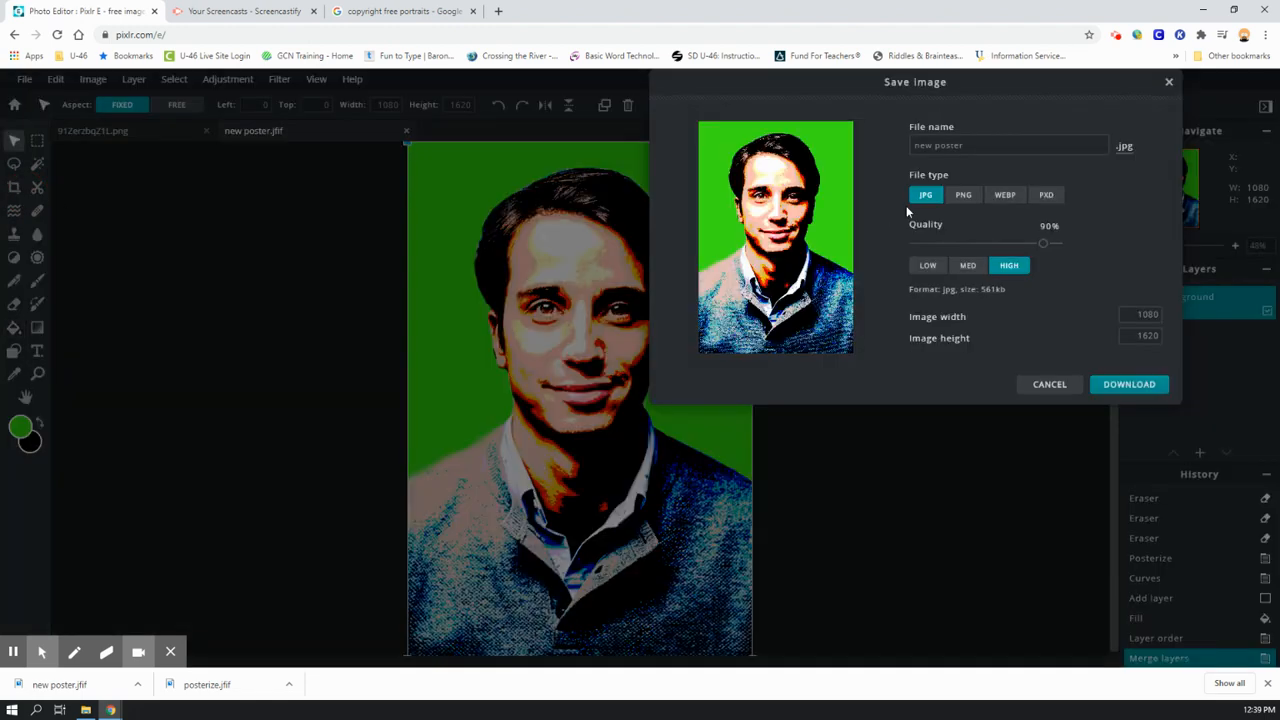
{"action": "left_click_drag", "start_coordinate": [980, 145], "coordinate": [842, 157]}
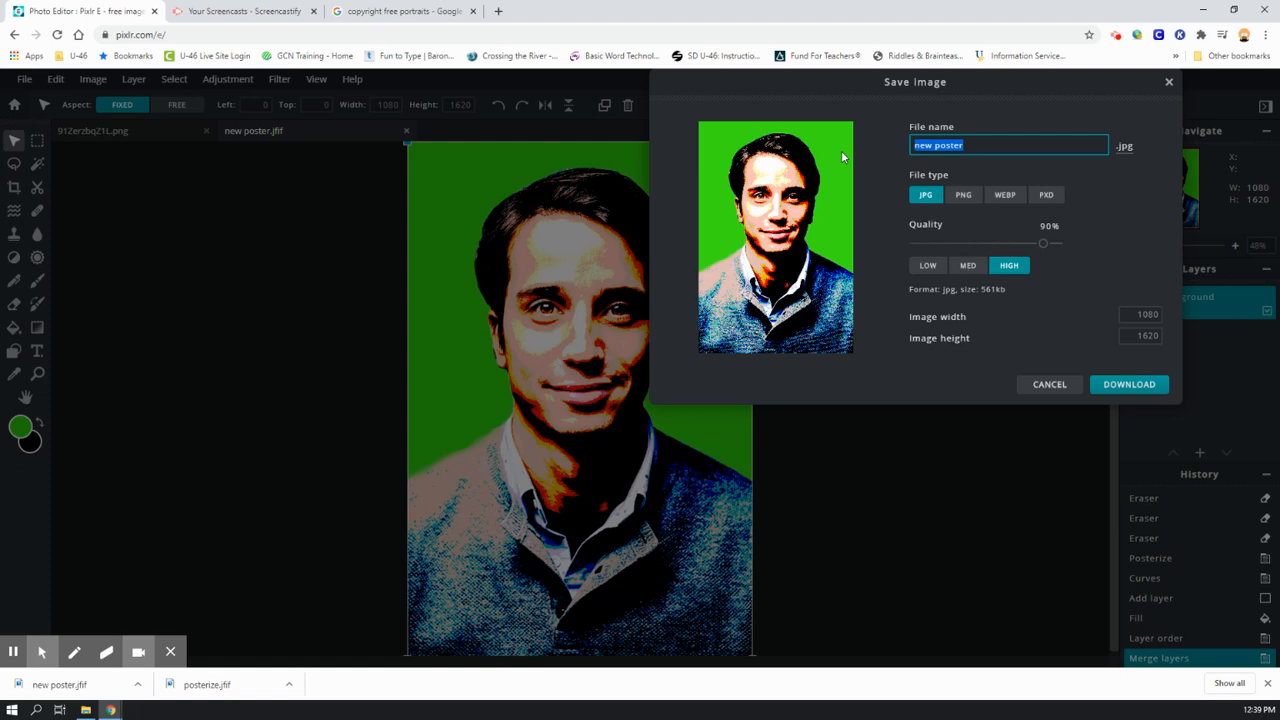
{"action": "type", "text": "summative posterizer"}
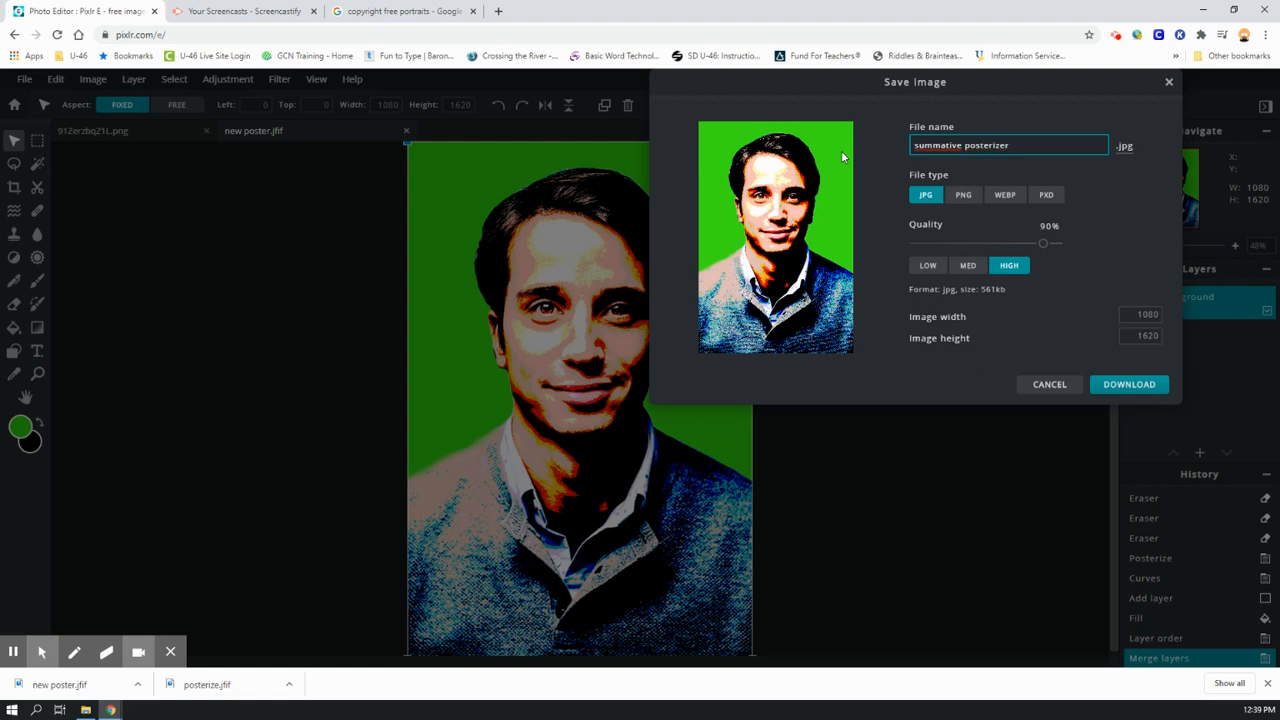
{"action": "left_click", "coordinate": [1133, 383]}
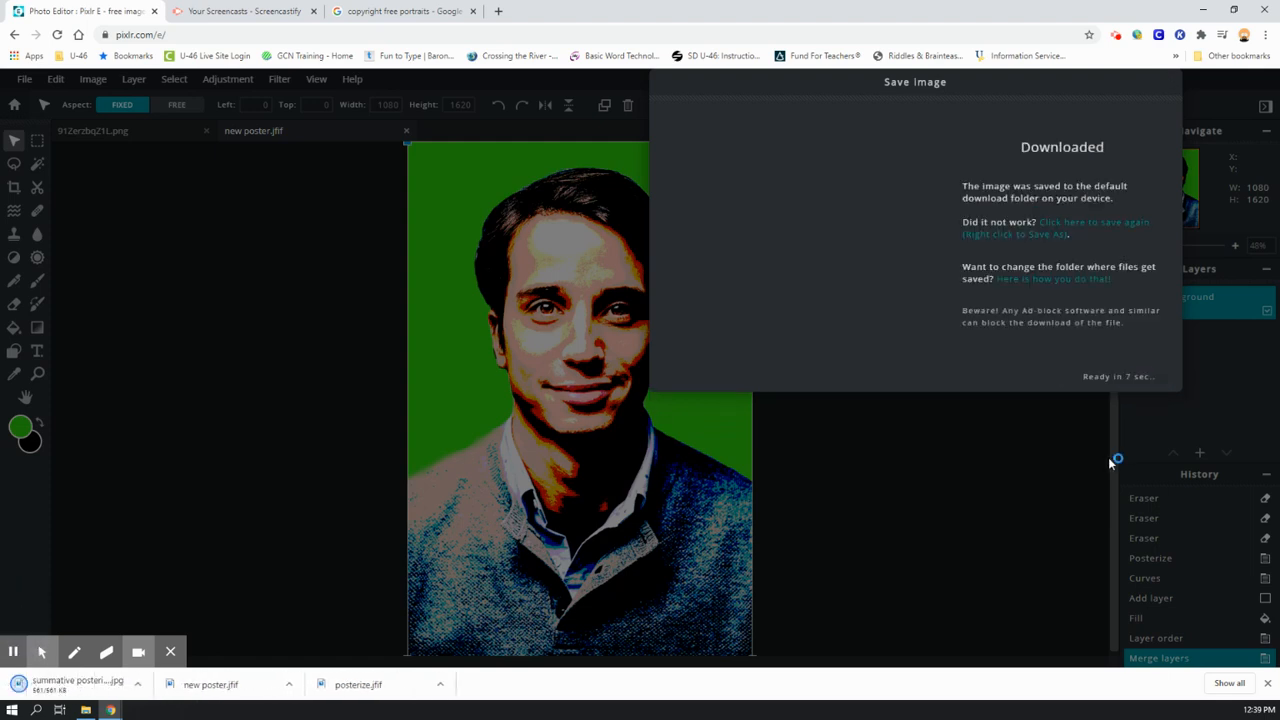